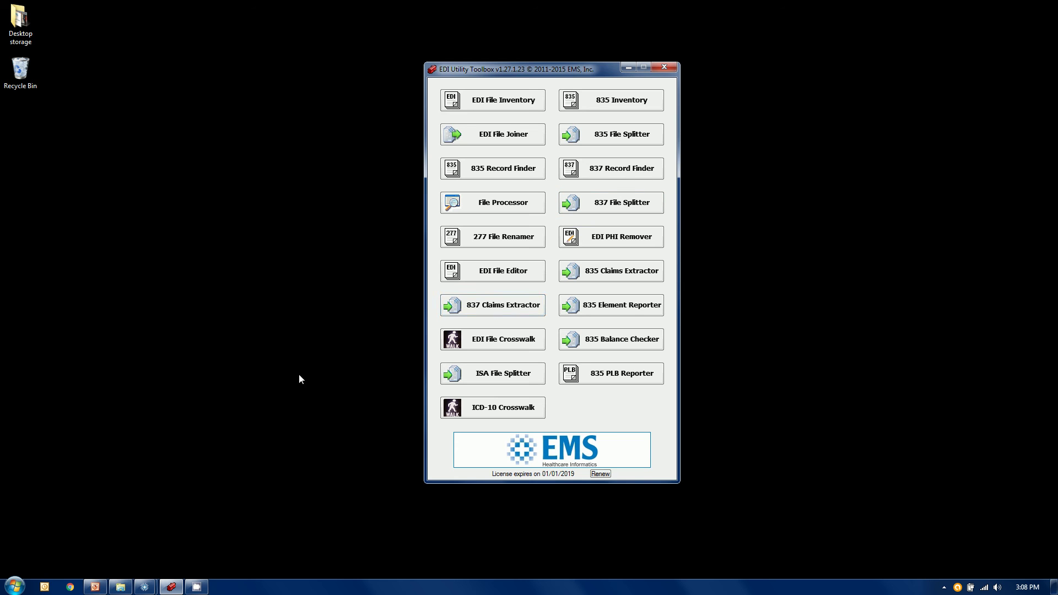
- In Explorer, preview SAMPLE_Professional_837P.txt and check the Extracted folder's contents
{"action": "left_click", "coordinate": [121, 587]}
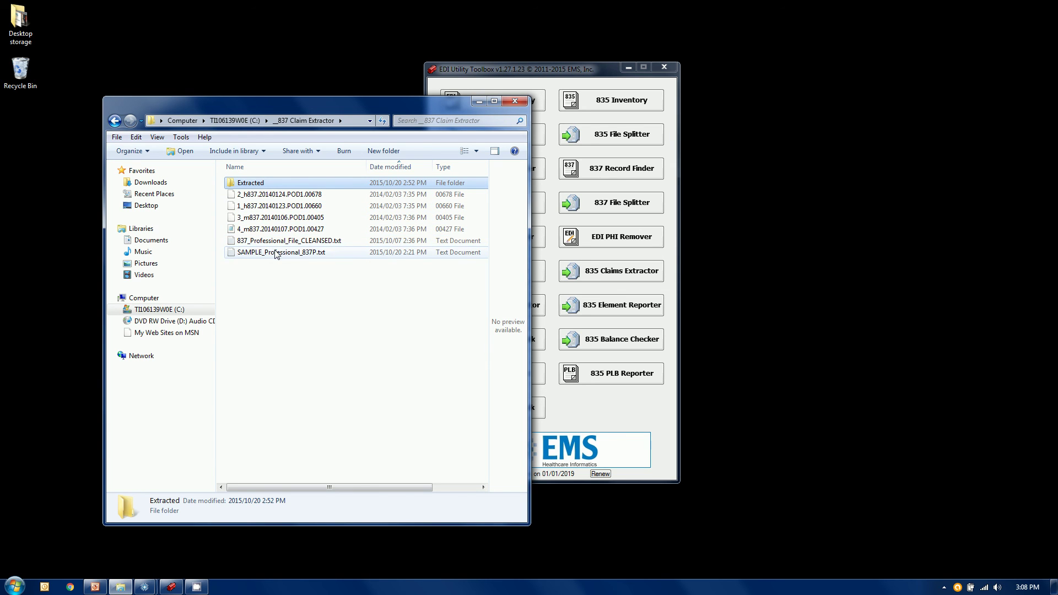
{"action": "left_click", "coordinate": [282, 254]}
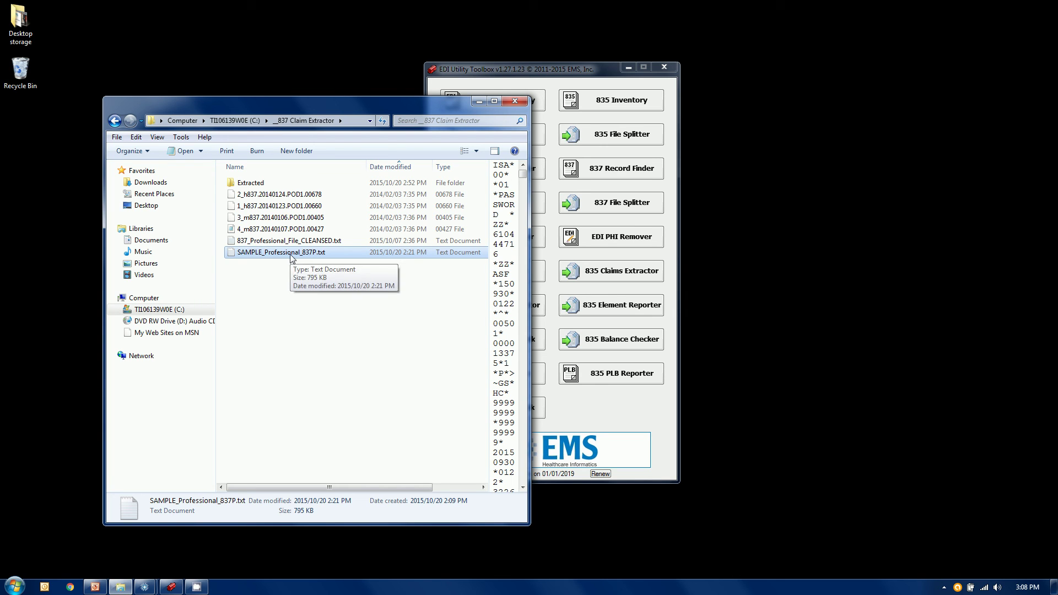
{"action": "double_click", "coordinate": [264, 184]}
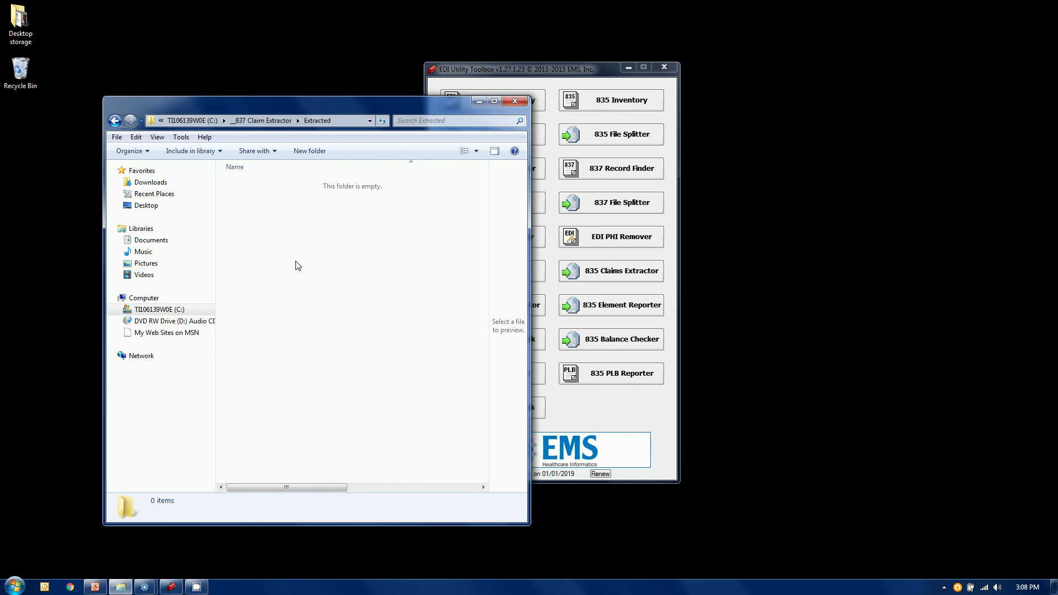
{"action": "left_click", "coordinate": [264, 122]}
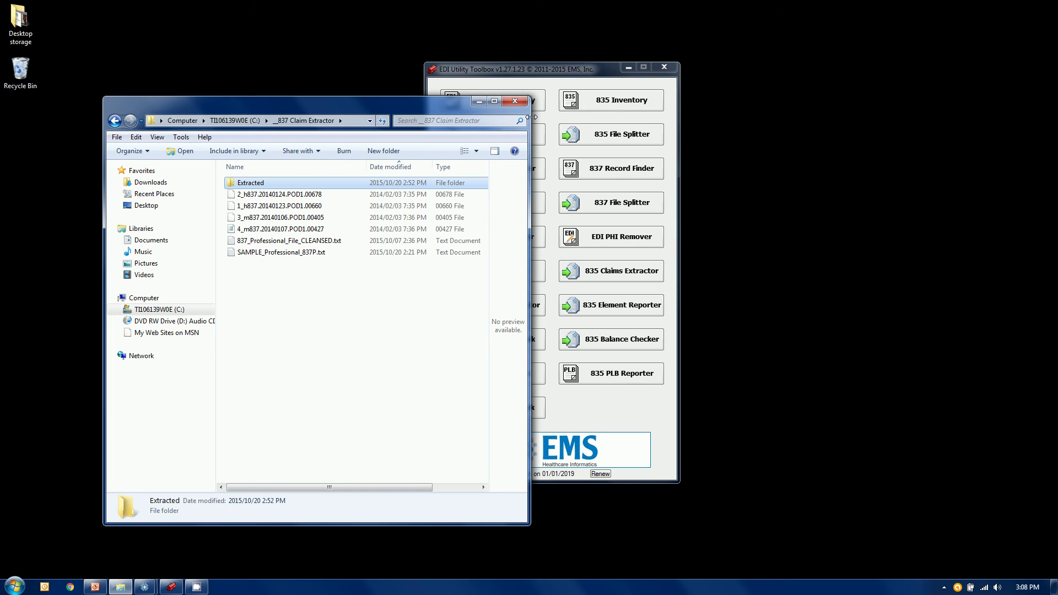
{"action": "left_click", "coordinate": [485, 104]}
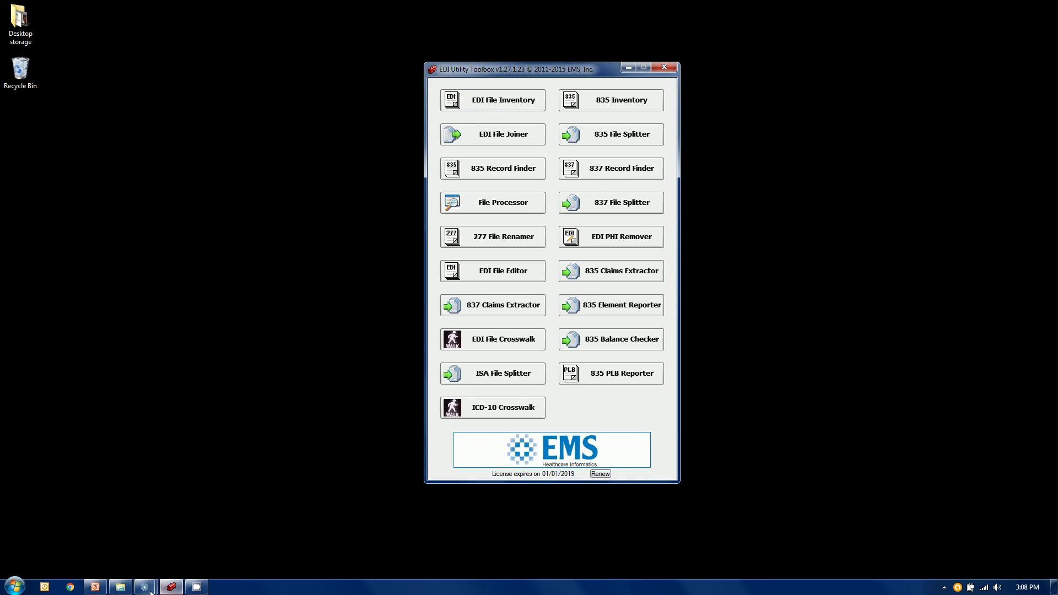
- Review the loaded 837P file in the Response File Reader, then set it aside
{"action": "mouse_move", "coordinate": [146, 589]}
{"action": "left_click", "coordinate": [209, 542]}
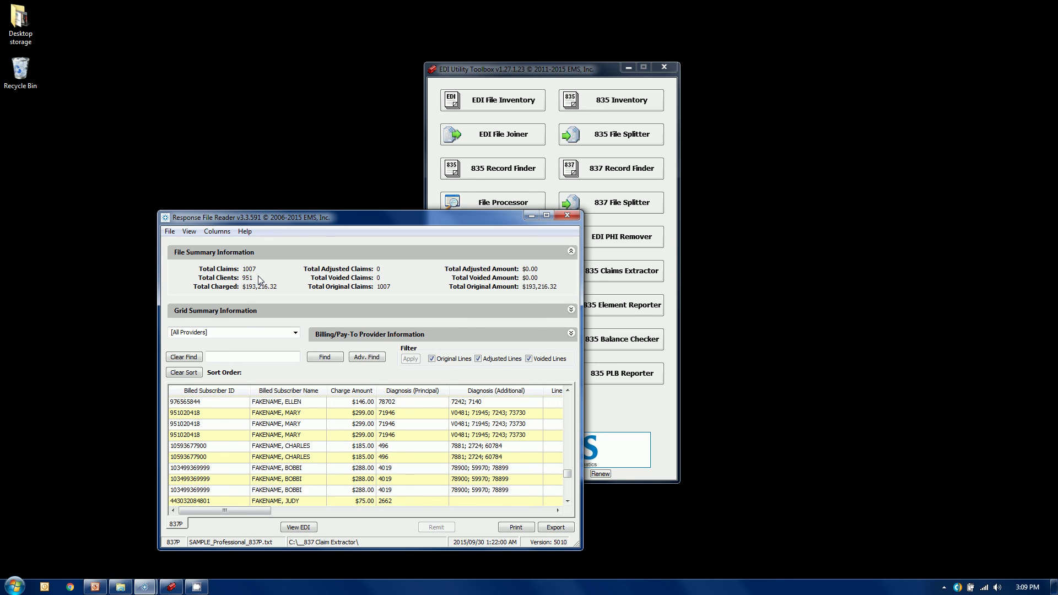
{"action": "left_click", "coordinate": [532, 216]}
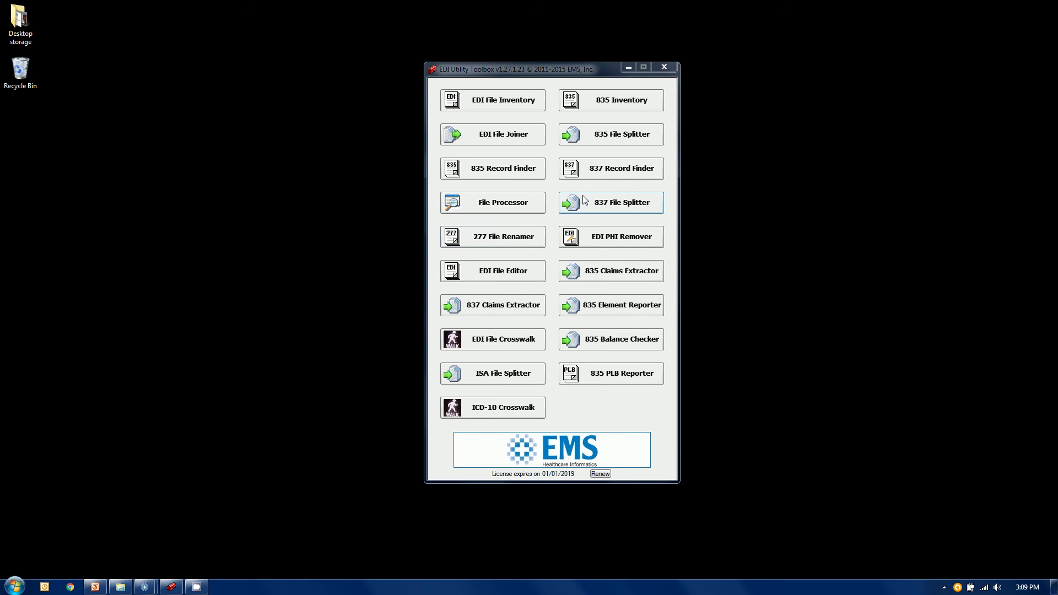
- Run the 837 File Splitter on SAMPLE_Professional_837P.txt to bring up the 35-batch split prompt
{"action": "left_click", "coordinate": [623, 204]}
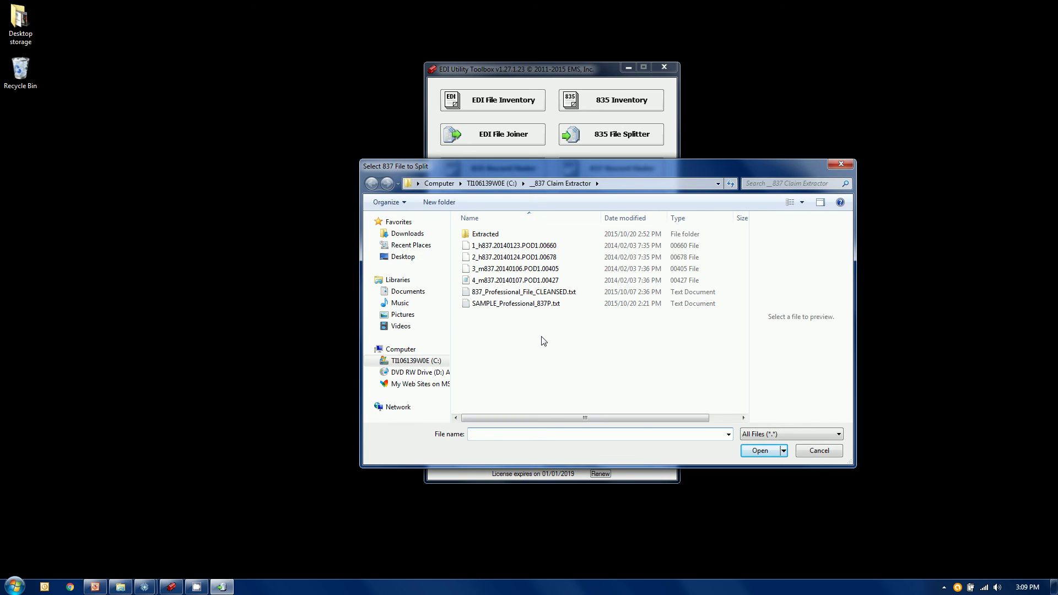
{"action": "left_click", "coordinate": [526, 305]}
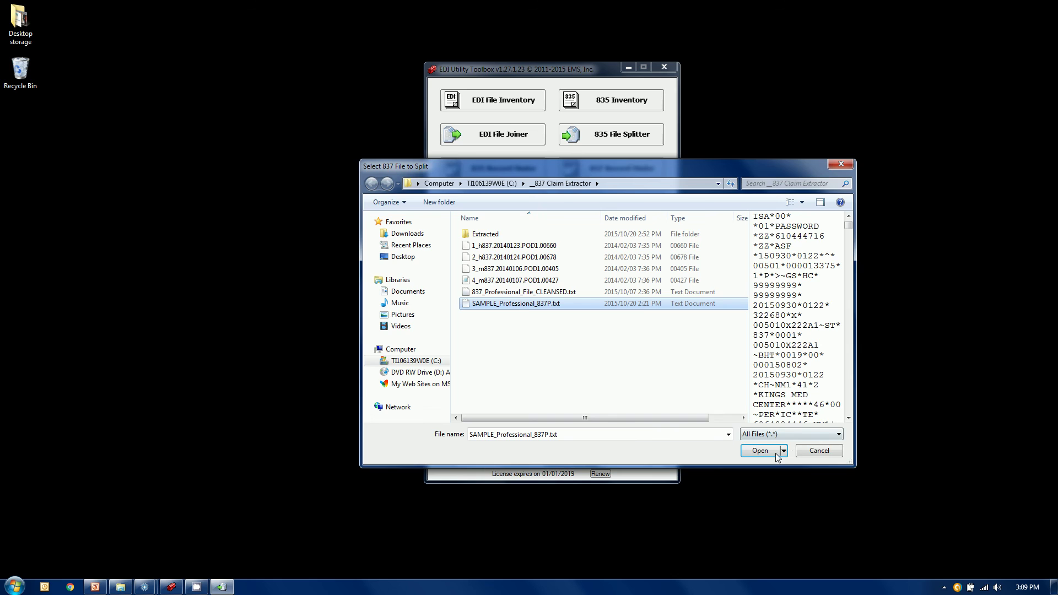
{"action": "left_click", "coordinate": [758, 448]}
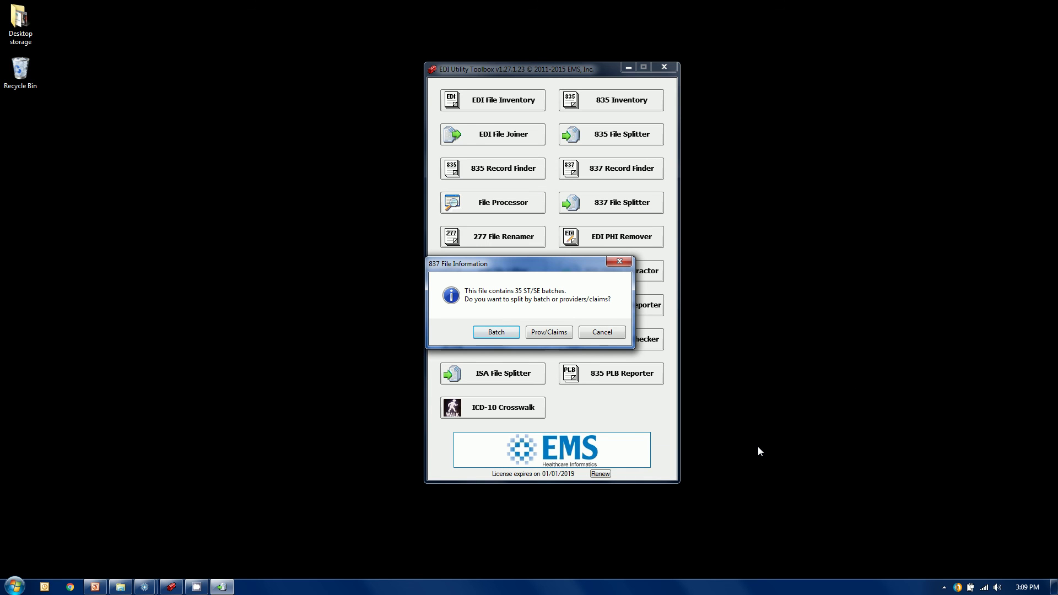
{"action": "left_click", "coordinate": [627, 67]}
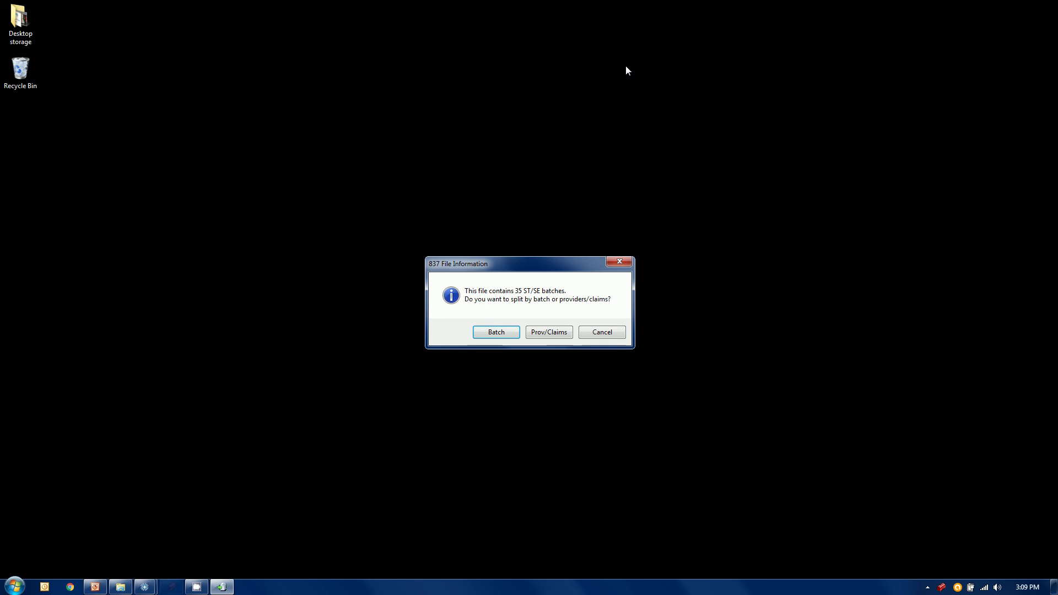
{"action": "left_click_drag", "start_coordinate": [548, 264], "coordinate": [537, 235]}
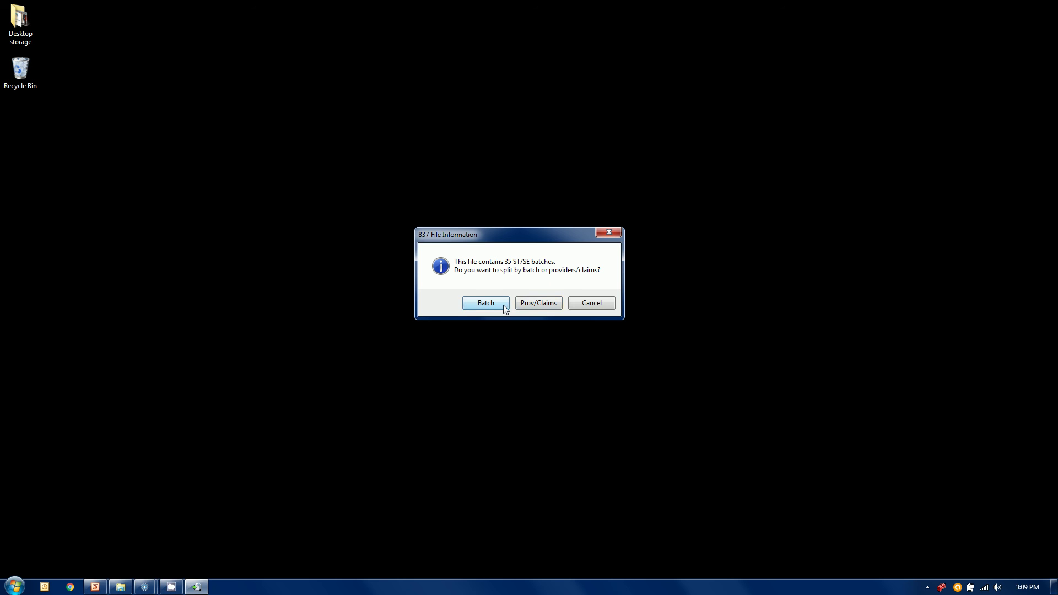
- Split by batch into 3 files of 12 batches each, saved to the Extracted folder
{"action": "left_click", "coordinate": [485, 304]}
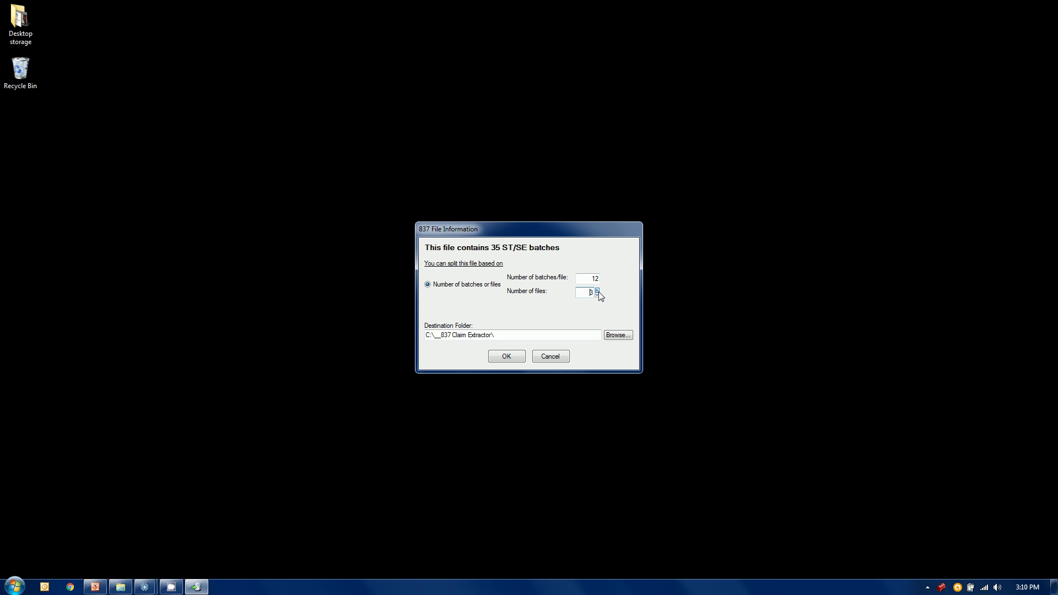
{"action": "left_click_drag", "start_coordinate": [600, 279], "coordinate": [594, 279]}
{"action": "left_click", "coordinate": [590, 335]}
{"action": "left_click", "coordinate": [619, 335]}
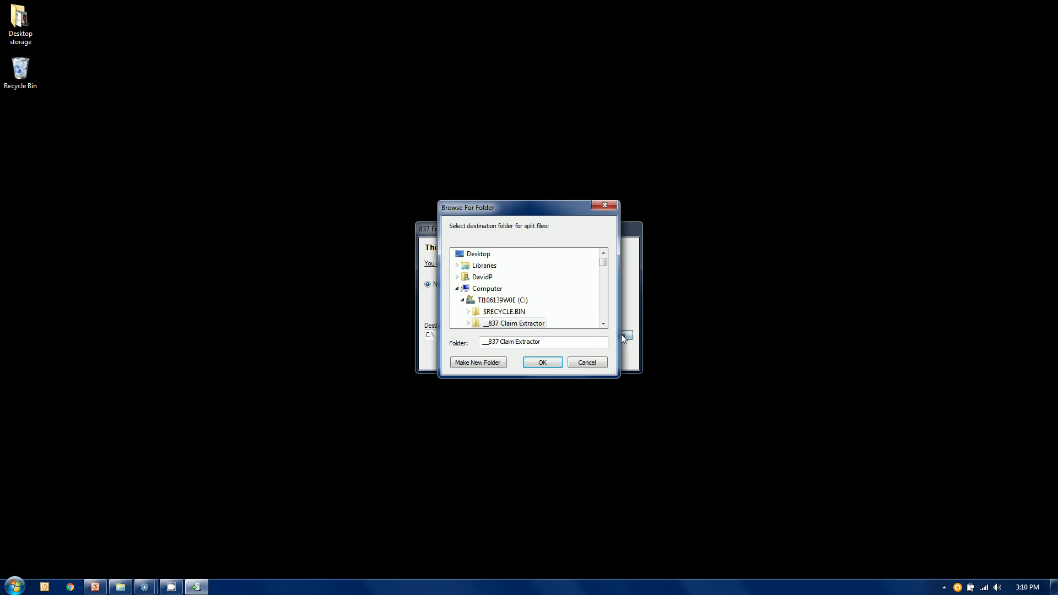
{"action": "left_click", "coordinate": [537, 325]}
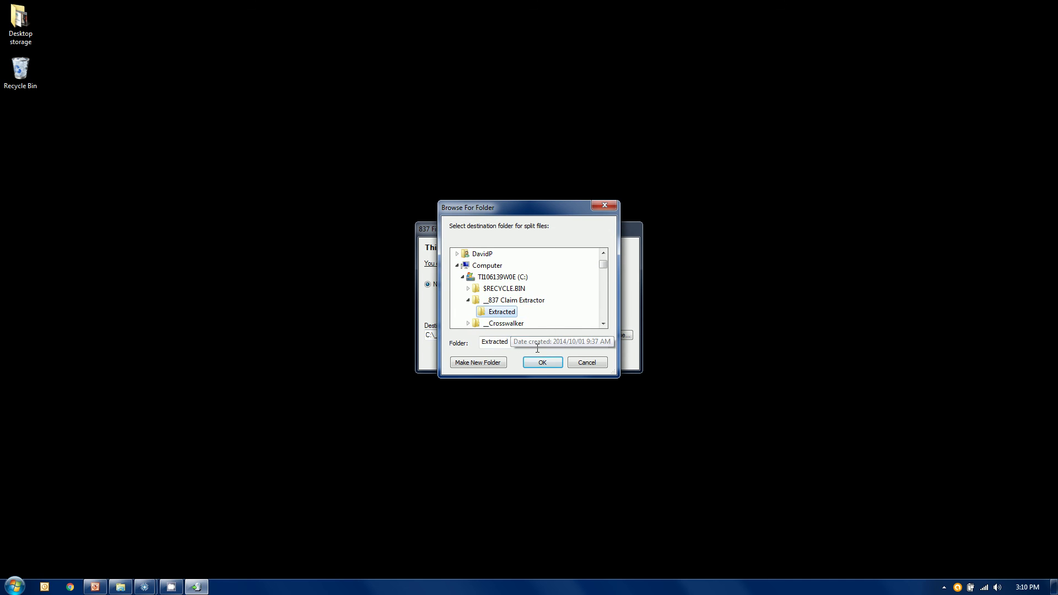
{"action": "left_click", "coordinate": [543, 361]}
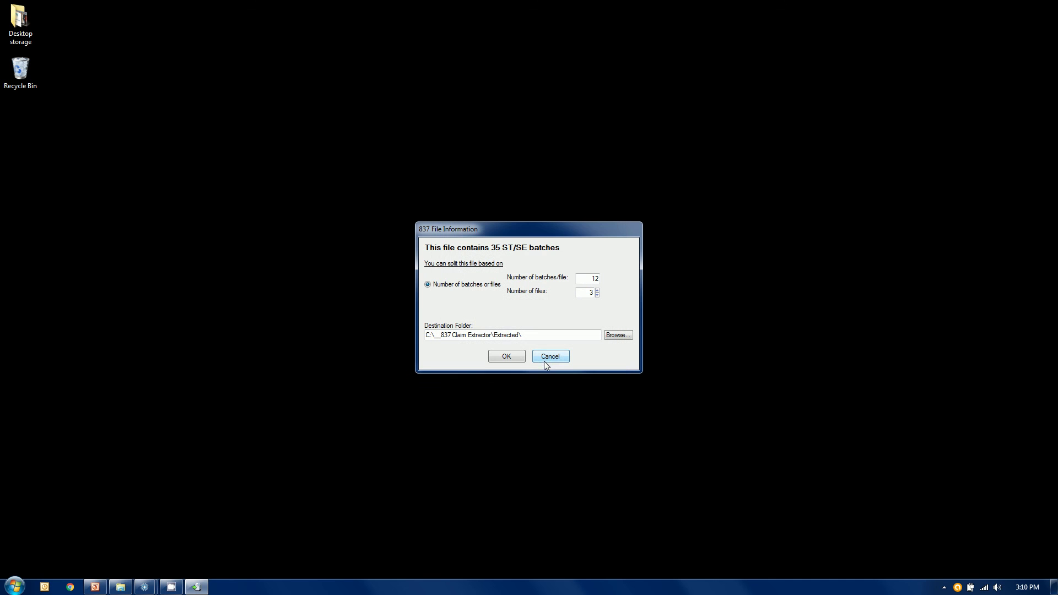
{"action": "left_click", "coordinate": [507, 357]}
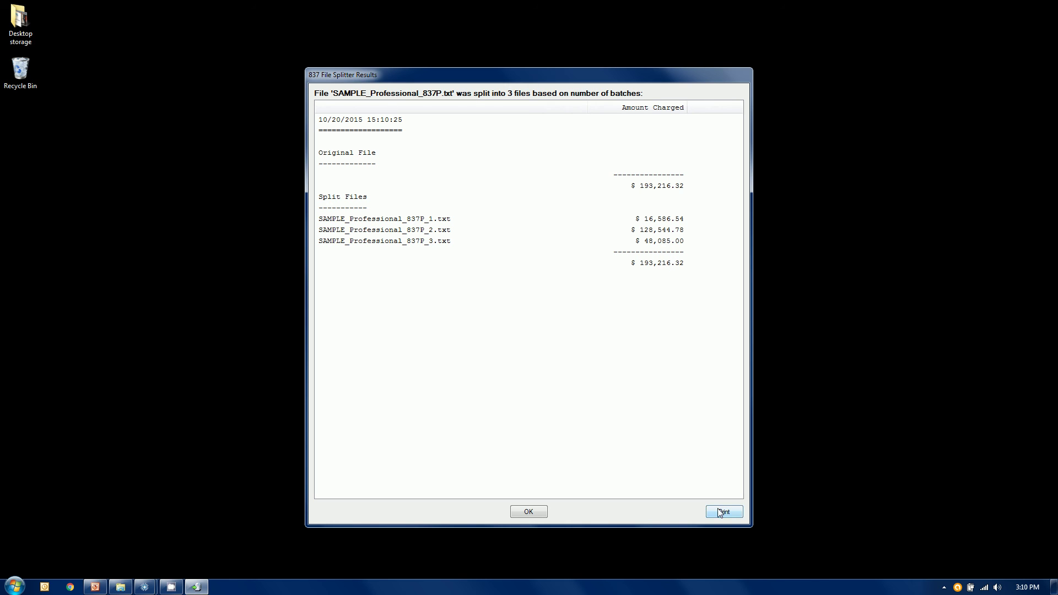
- Close the split results and view the three split files in the Extracted folder
{"action": "left_click", "coordinate": [533, 511]}
{"action": "left_click", "coordinate": [819, 451]}
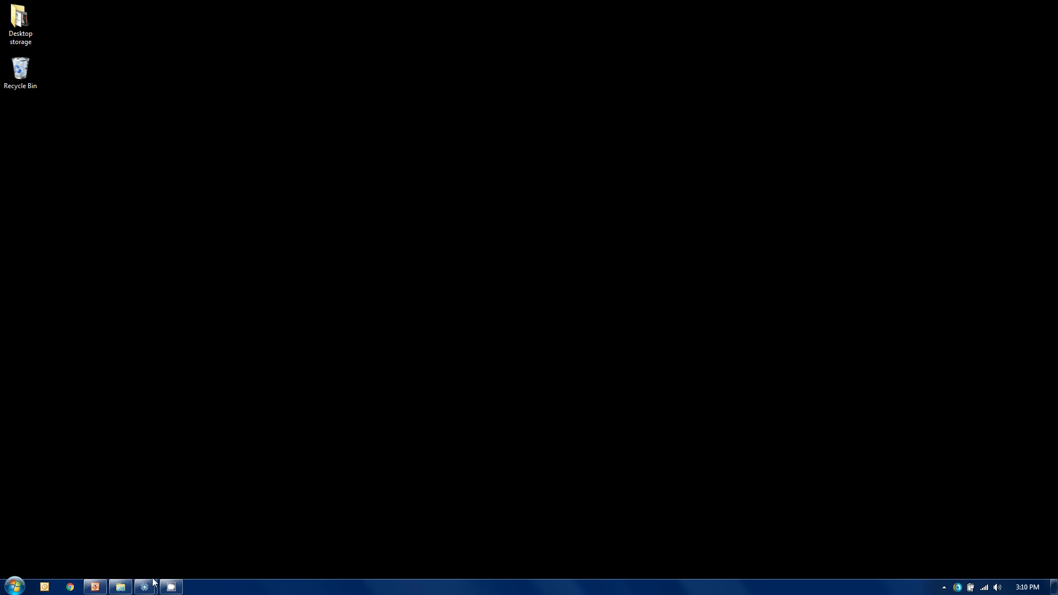
{"action": "left_click", "coordinate": [123, 588]}
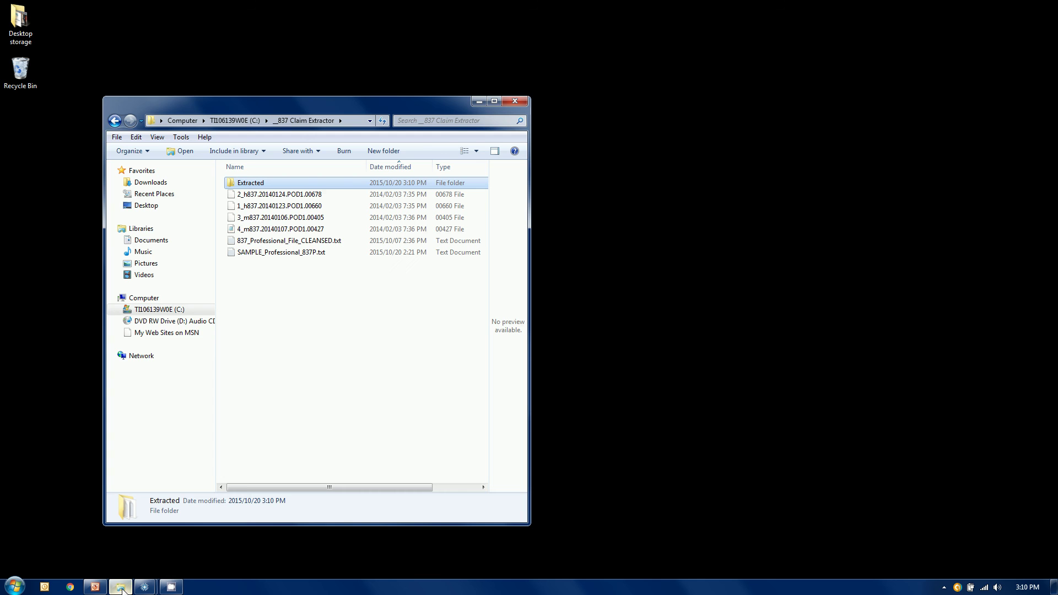
{"action": "double_click", "coordinate": [231, 187]}
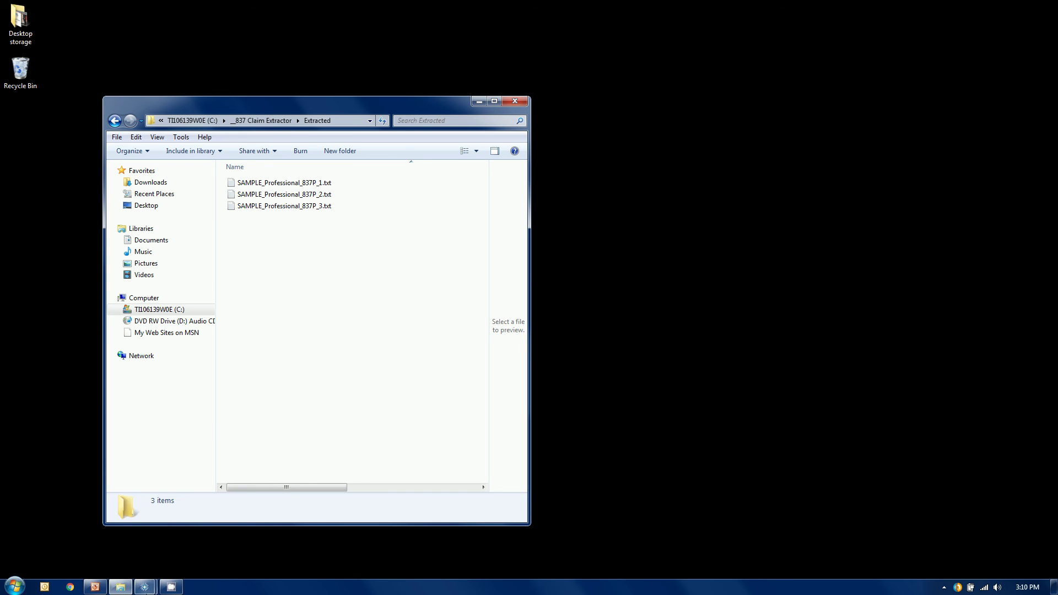
- Place the original-file reader on the right and the empty reader on the left
{"action": "mouse_move", "coordinate": [145, 587]}
{"action": "left_click", "coordinate": [191, 555]}
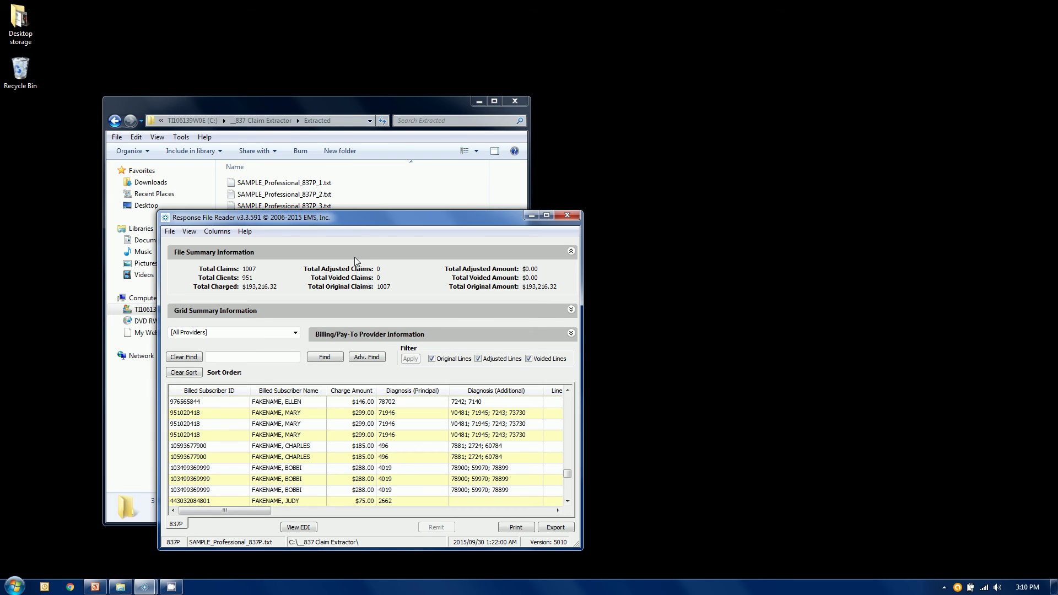
{"action": "left_click_drag", "start_coordinate": [381, 215], "coordinate": [772, 213]}
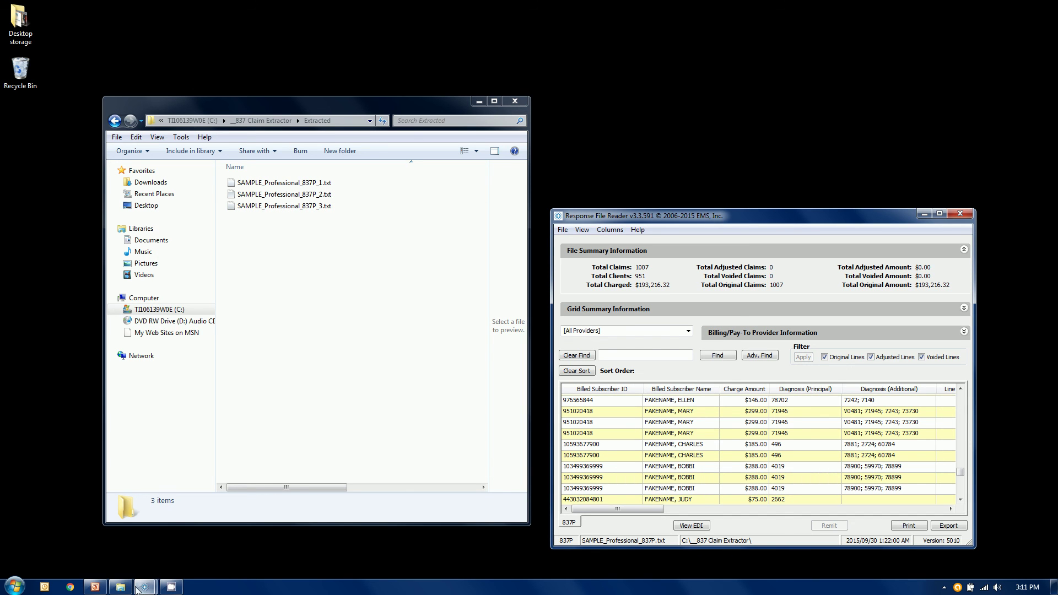
{"action": "mouse_move", "coordinate": [145, 587]}
{"action": "left_click", "coordinate": [87, 529]}
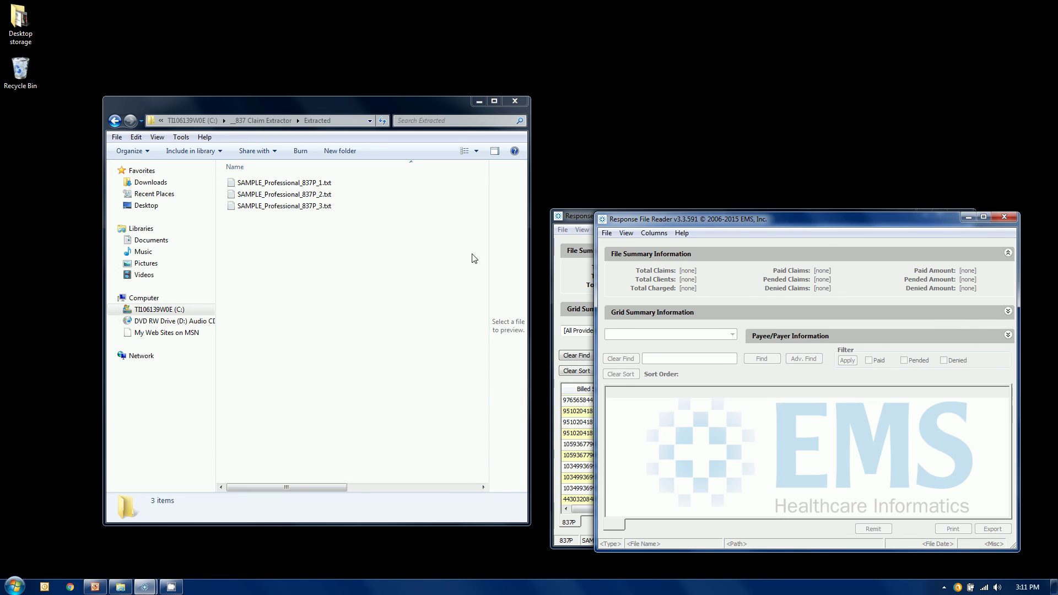
{"action": "left_click_drag", "start_coordinate": [701, 225], "coordinate": [224, 222]}
- Review SAMPLE_Professional_837P_1.txt in the left reader, then hide both readers
{"action": "left_click", "coordinate": [130, 230]}
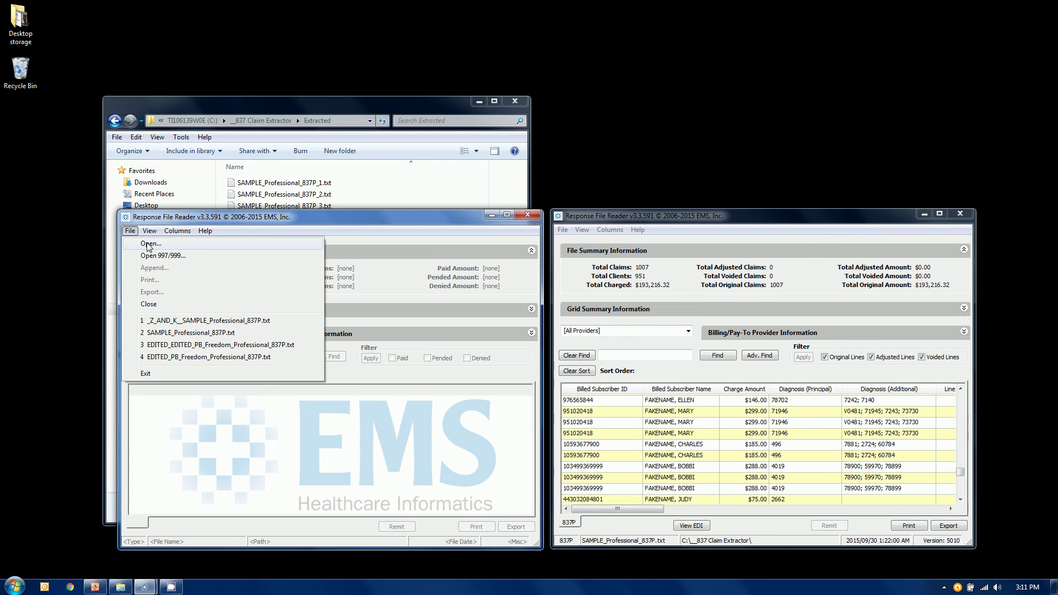
{"action": "left_click", "coordinate": [148, 245]}
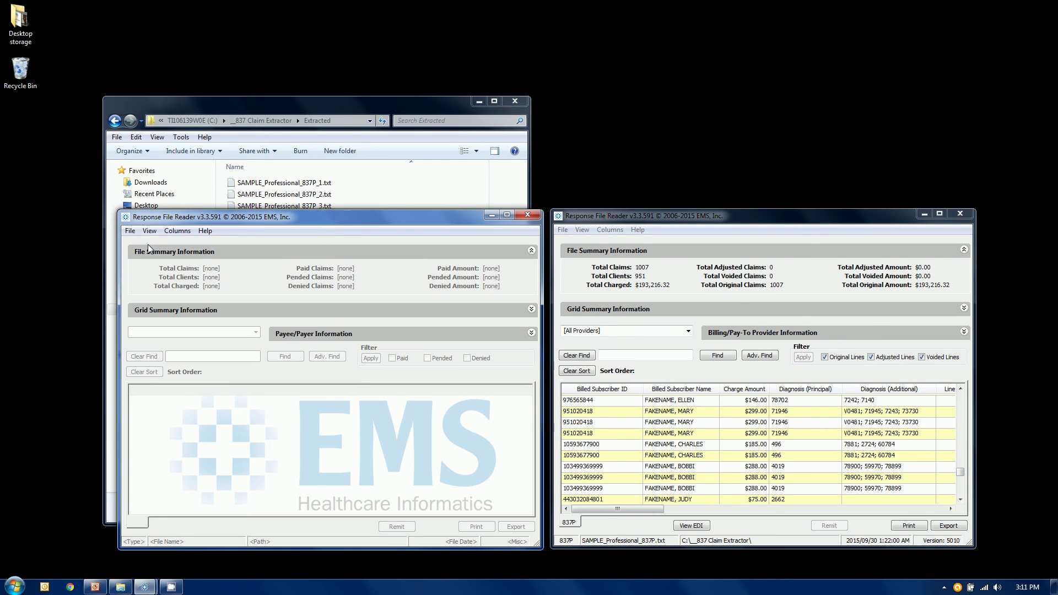
{"action": "left_click", "coordinate": [179, 292]}
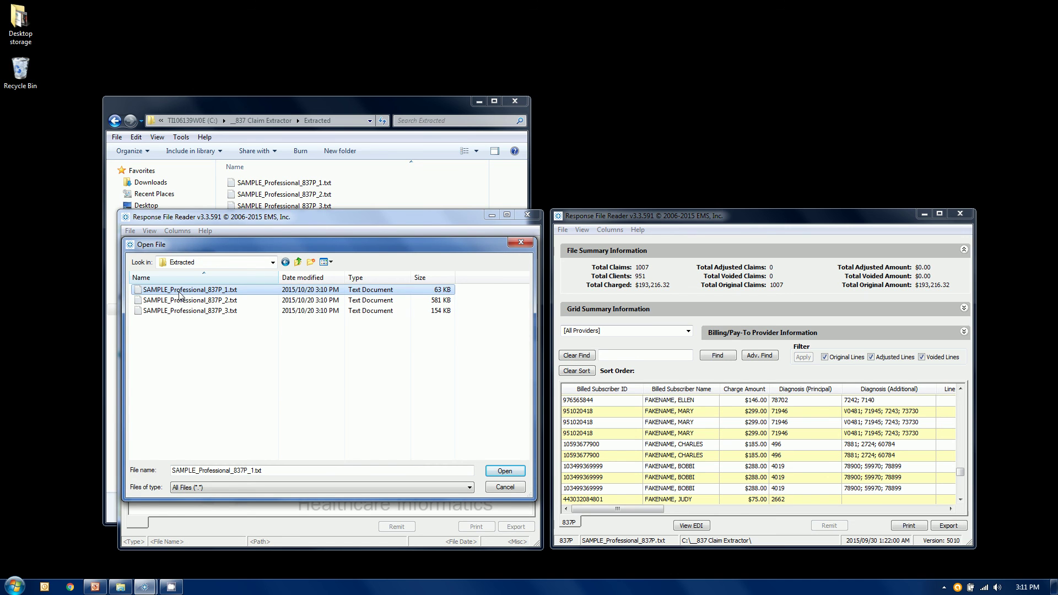
{"action": "left_click", "coordinate": [497, 472]}
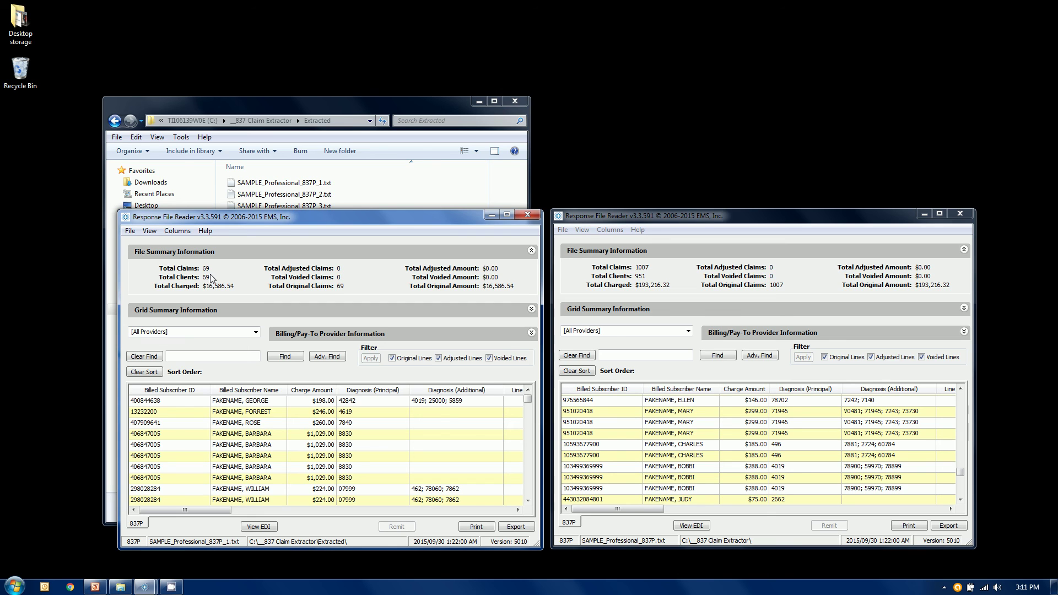
{"action": "left_click", "coordinate": [492, 215]}
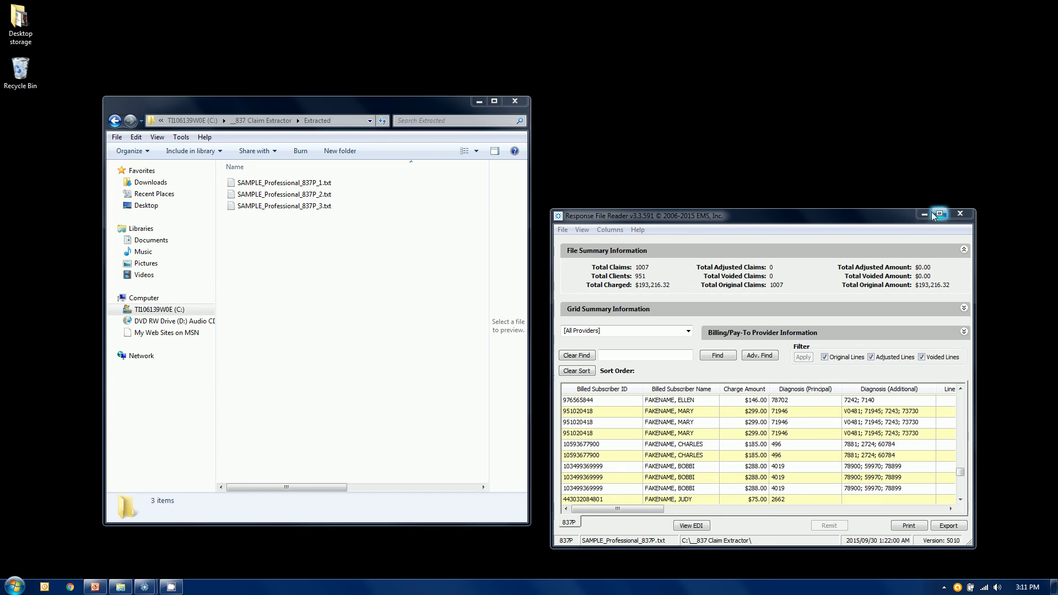
{"action": "left_click", "coordinate": [924, 215]}
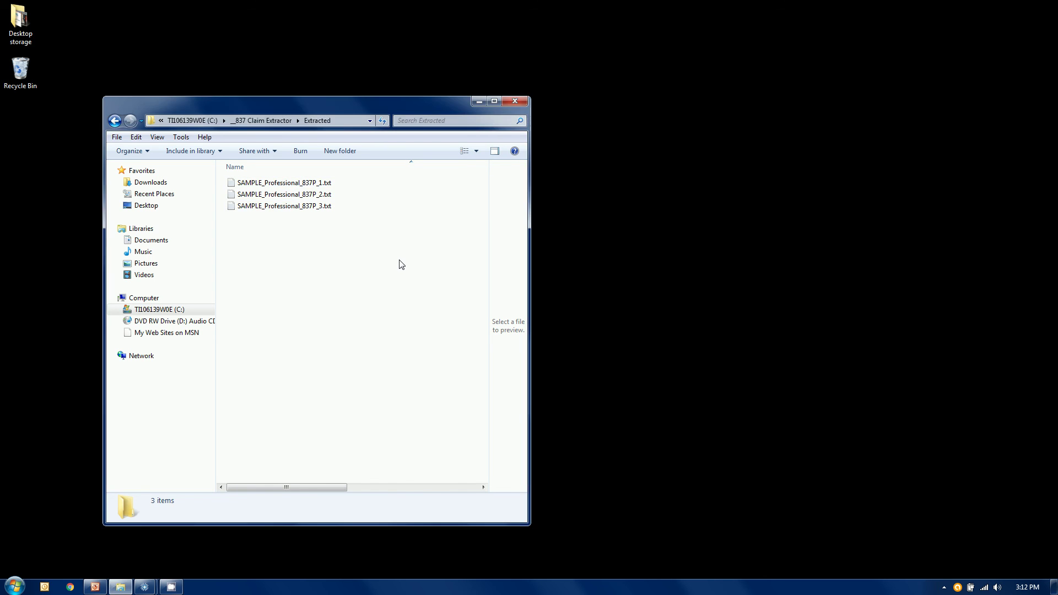
- Permanently delete the three split files from Extracted and put the folder window away
{"action": "left_click_drag", "start_coordinate": [402, 262], "coordinate": [246, 185]}
{"action": "key", "text": "shift+Delete"}
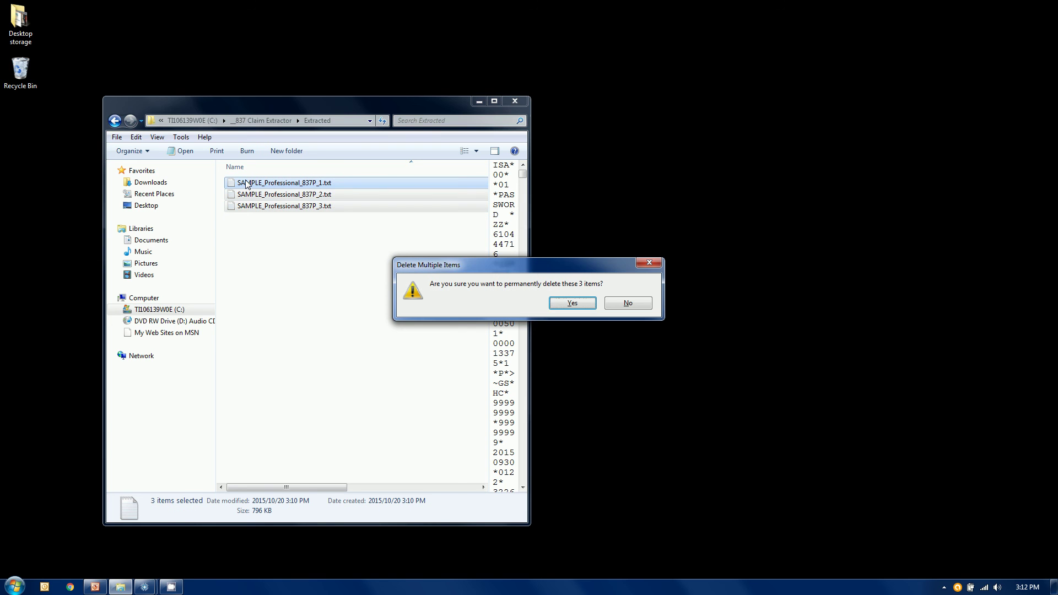
{"action": "key", "text": "Return"}
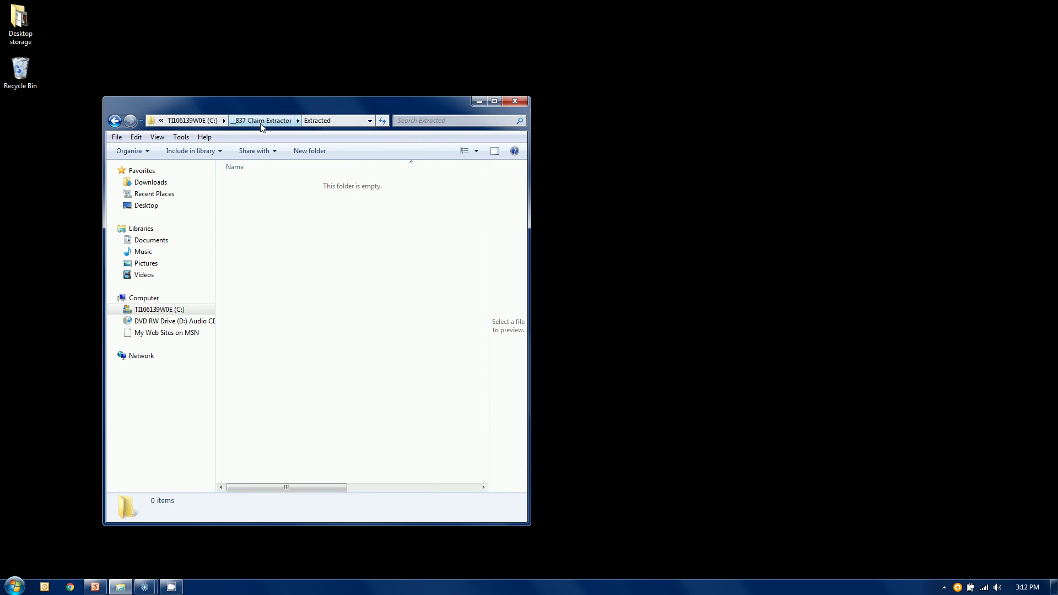
{"action": "left_click", "coordinate": [261, 122]}
{"action": "left_click", "coordinate": [479, 101]}
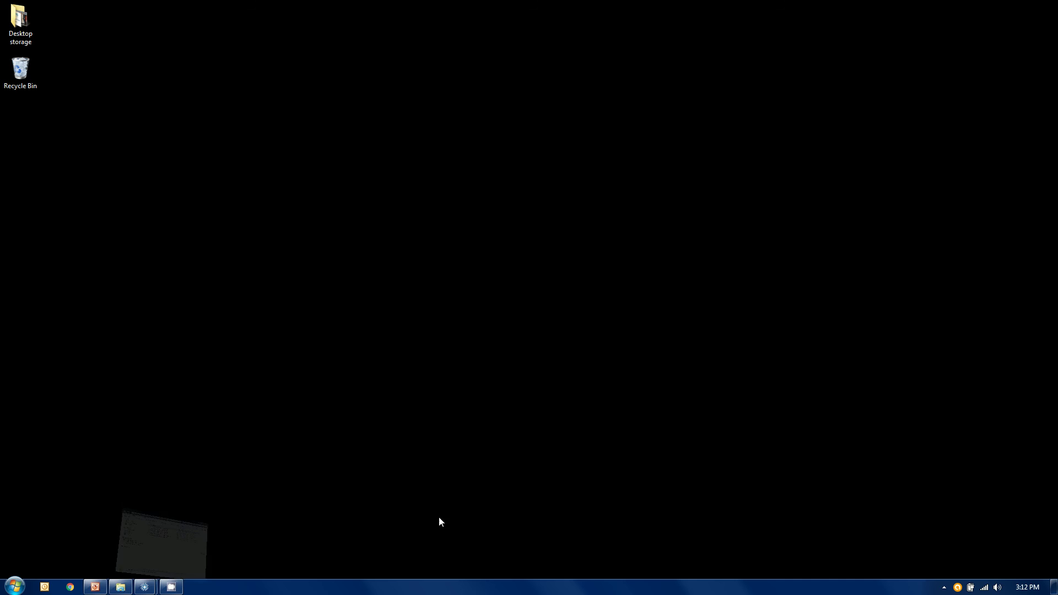
- Load SAMPLE_Professional_837P.txt into the 837 File Splitter
{"action": "left_click", "coordinate": [971, 586]}
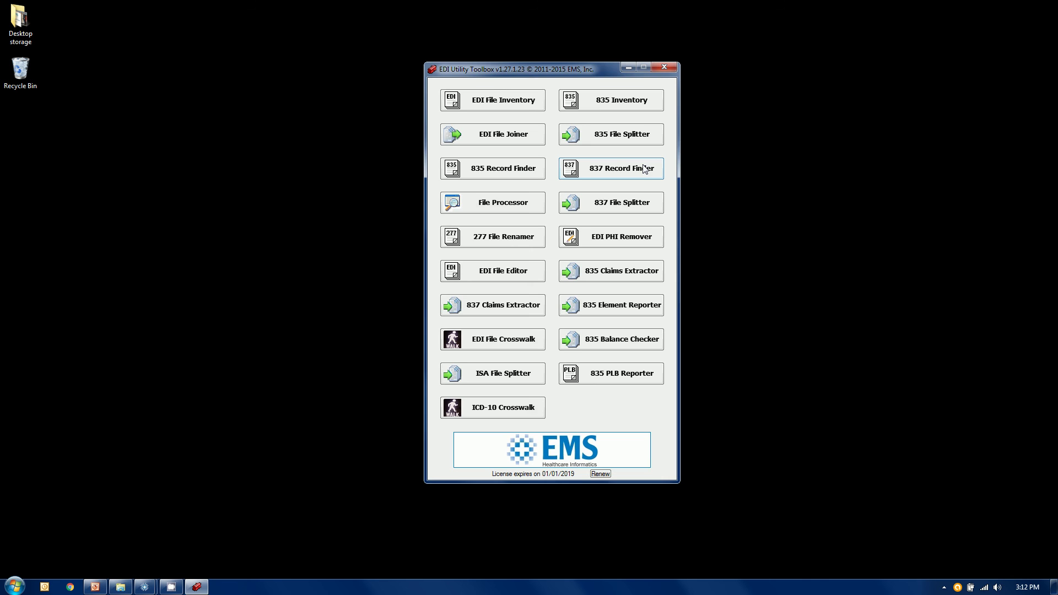
{"action": "left_click", "coordinate": [623, 203]}
{"action": "left_click", "coordinate": [515, 303]}
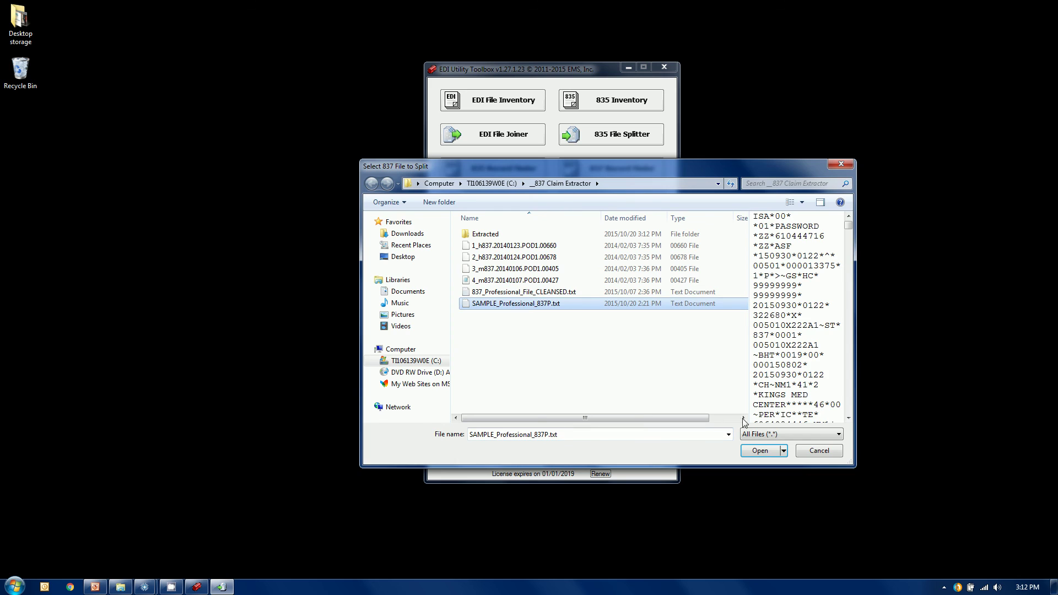
{"action": "left_click", "coordinate": [760, 451]}
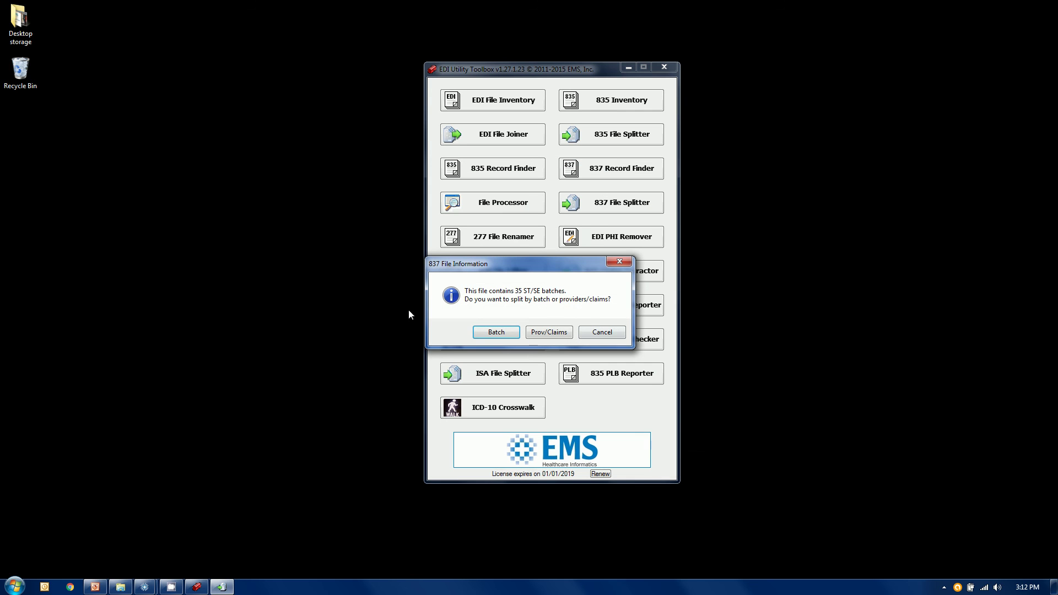
- Split by providers/claims into the Extracted folder, producing 216 files
{"action": "left_click", "coordinate": [540, 332]}
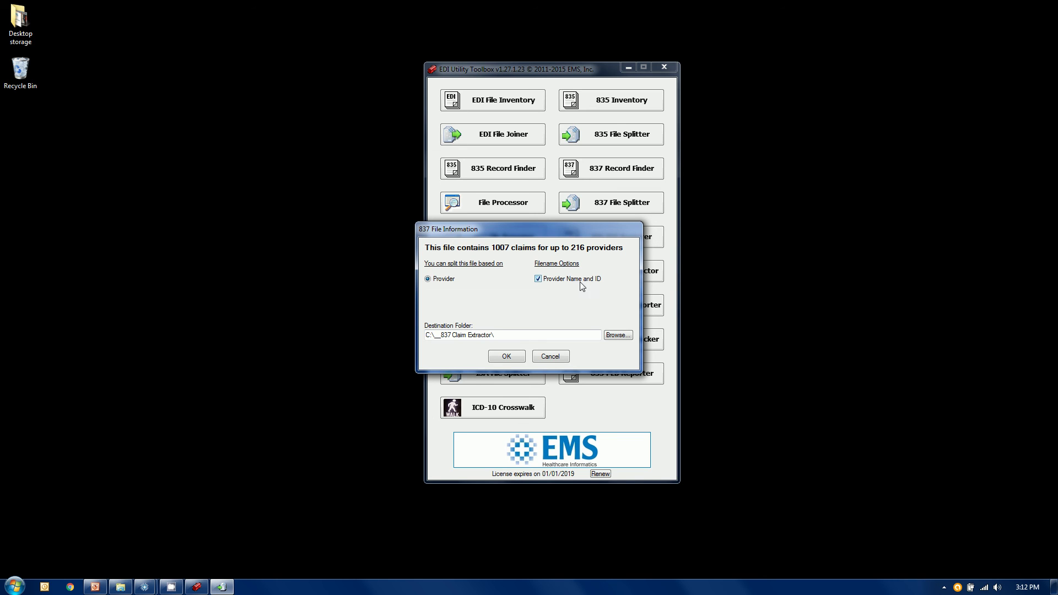
{"action": "left_click", "coordinate": [617, 337]}
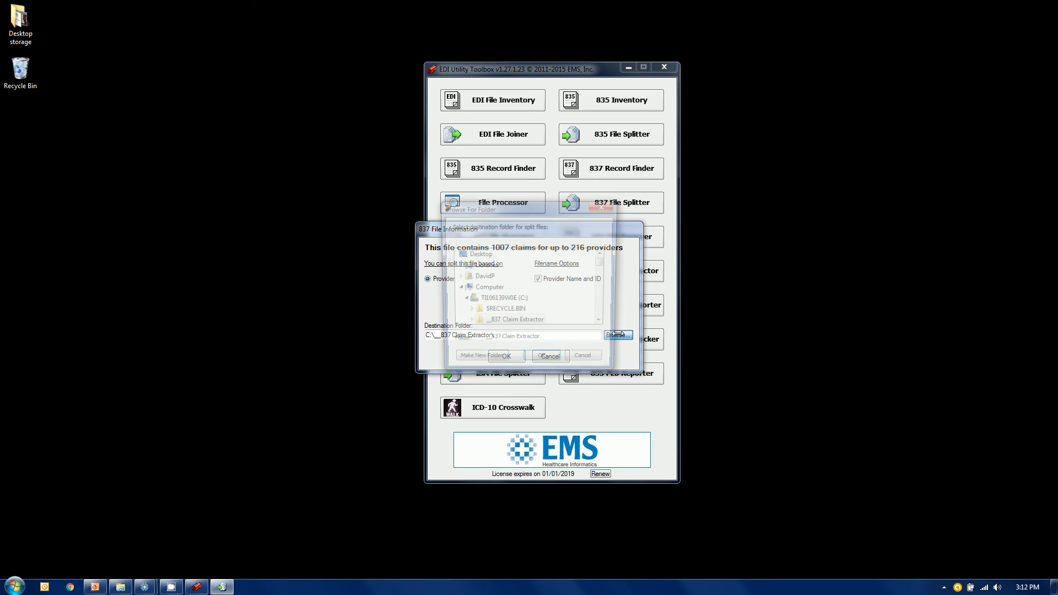
{"action": "double_click", "coordinate": [535, 327]}
{"action": "left_click", "coordinate": [506, 323]}
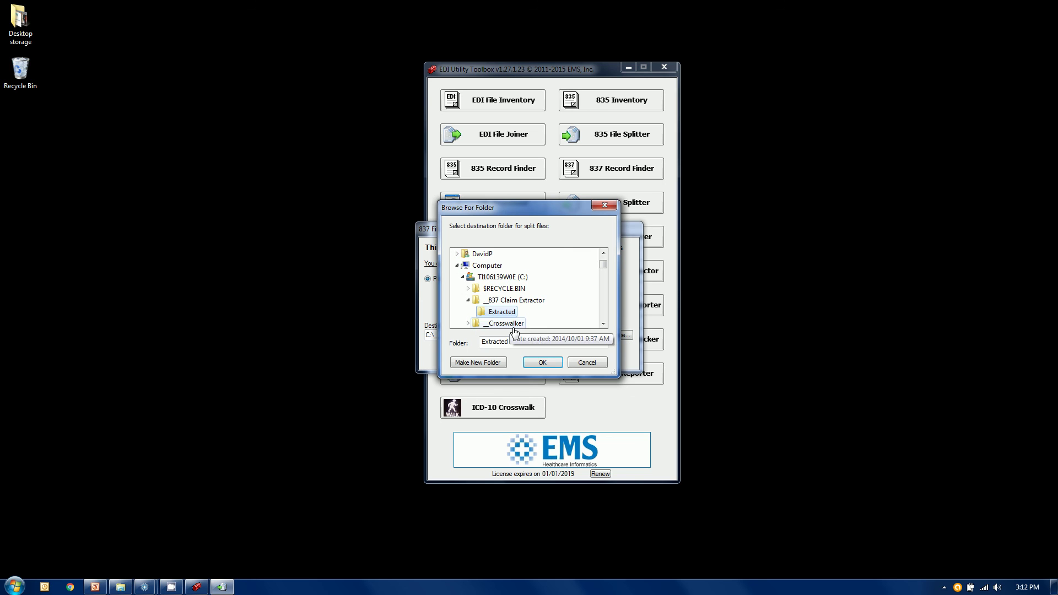
{"action": "left_click", "coordinate": [543, 362]}
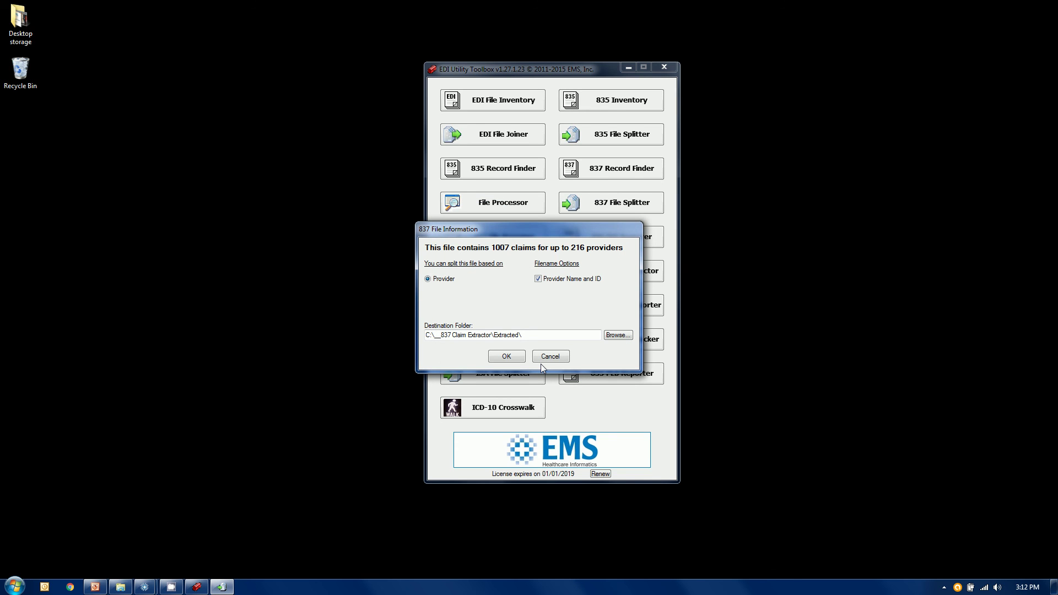
{"action": "left_click", "coordinate": [512, 357]}
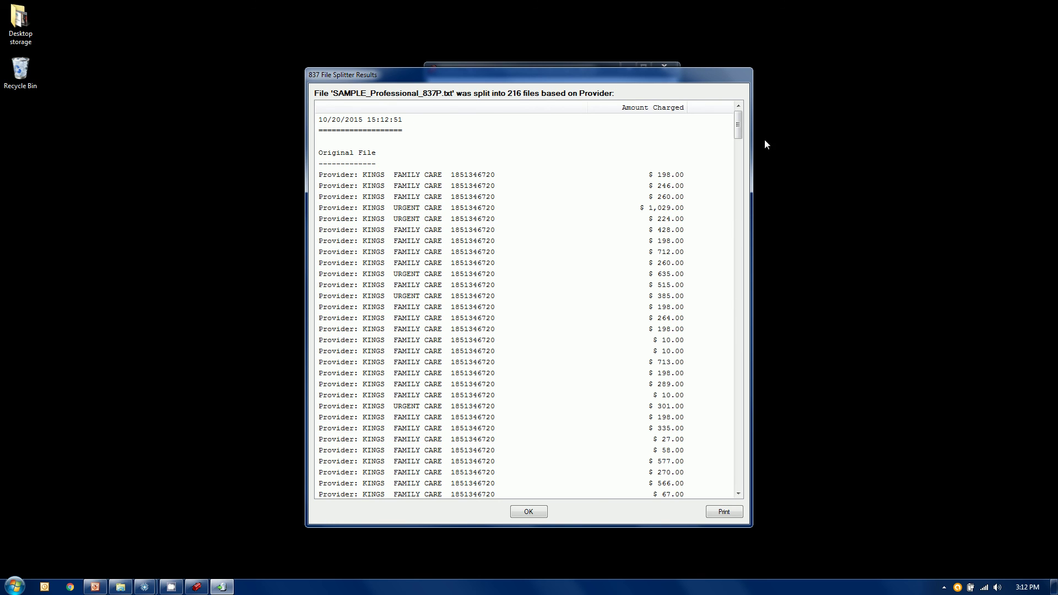
- Scroll the splitter results to the $193,216.32 grand total for 216 files, then close the report
{"action": "left_click_drag", "start_coordinate": [740, 129], "coordinate": [740, 150]}
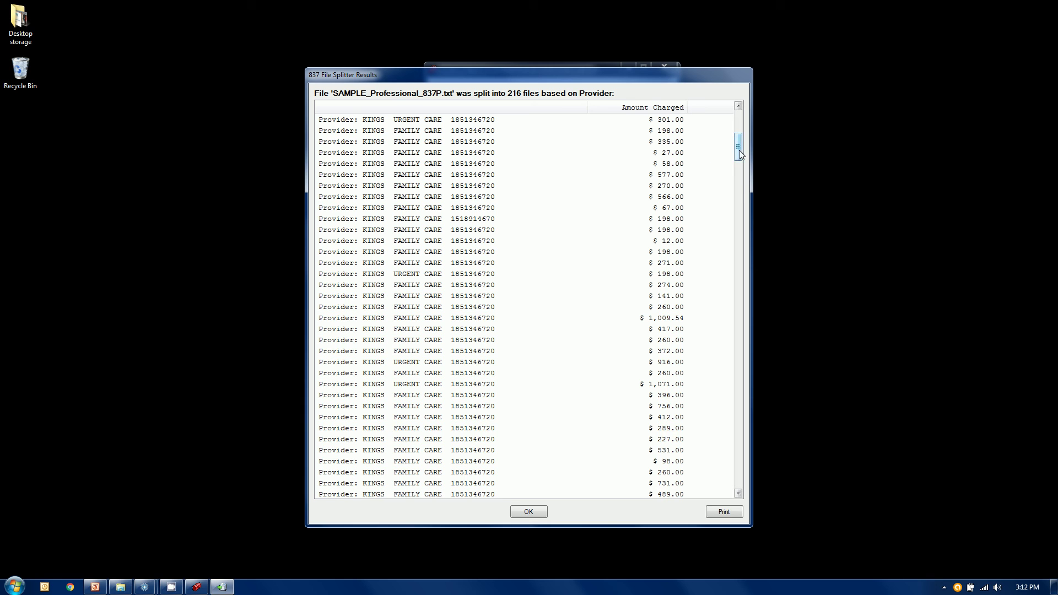
{"action": "left_click_drag", "start_coordinate": [739, 149], "coordinate": [743, 318]}
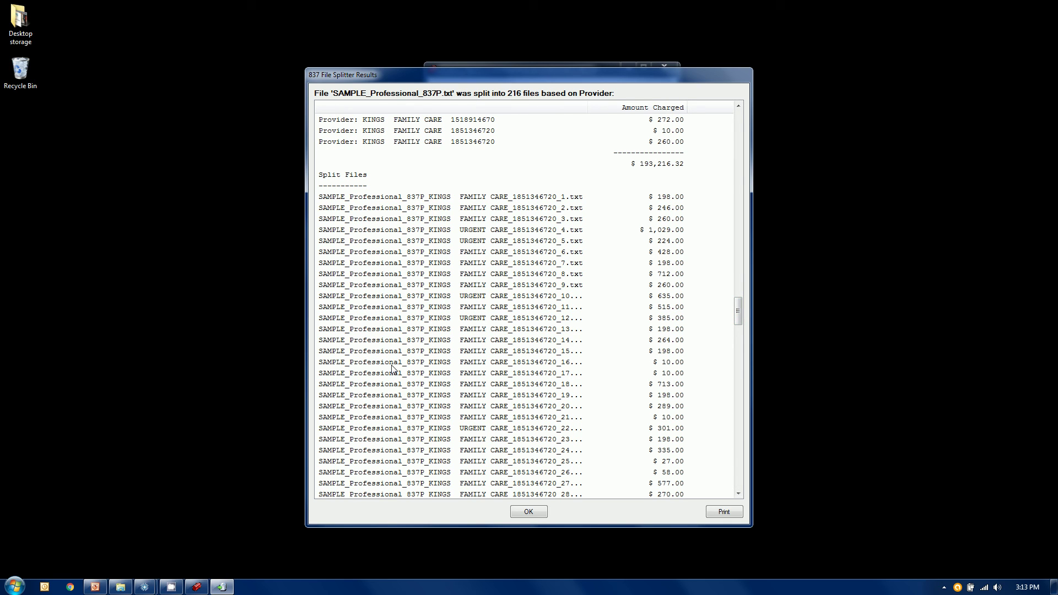
{"action": "left_click_drag", "start_coordinate": [738, 319], "coordinate": [747, 490]}
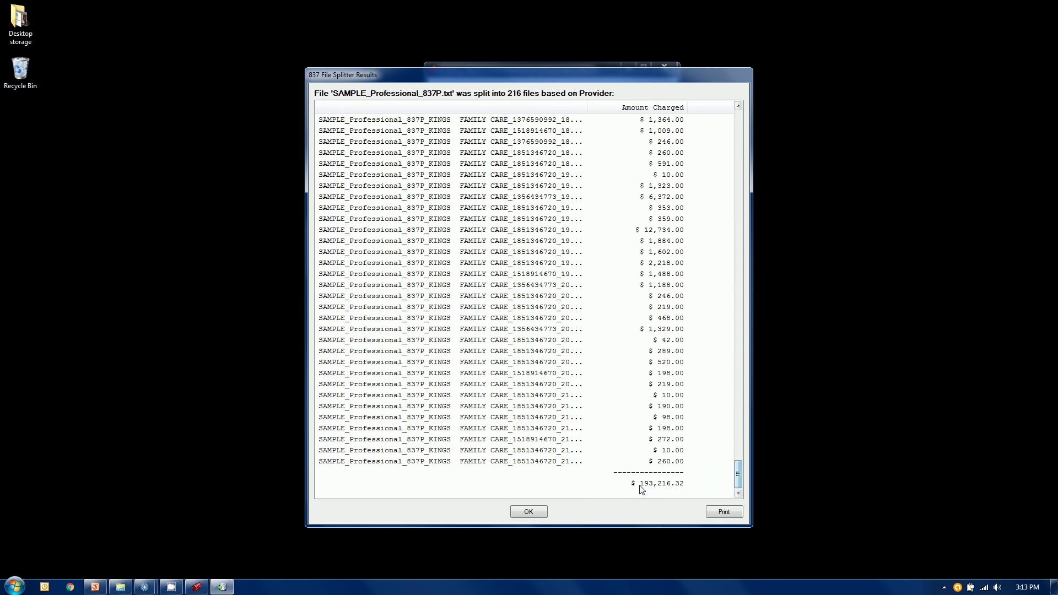
{"action": "left_click", "coordinate": [528, 512]}
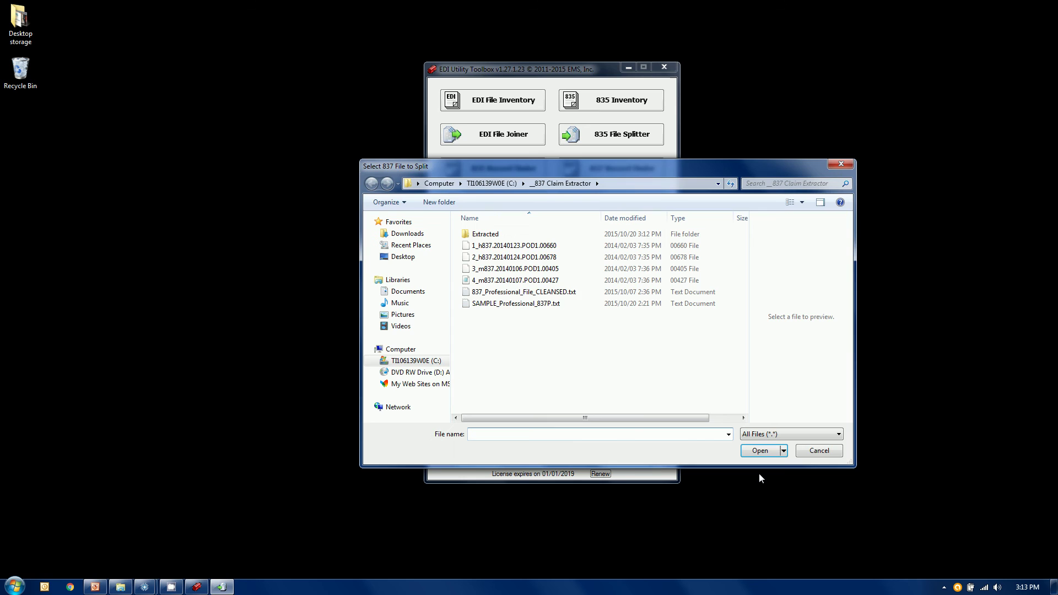
- Decline another split, then review the 216 provider files in Extracted before hiding Explorer
{"action": "left_click", "coordinate": [802, 452]}
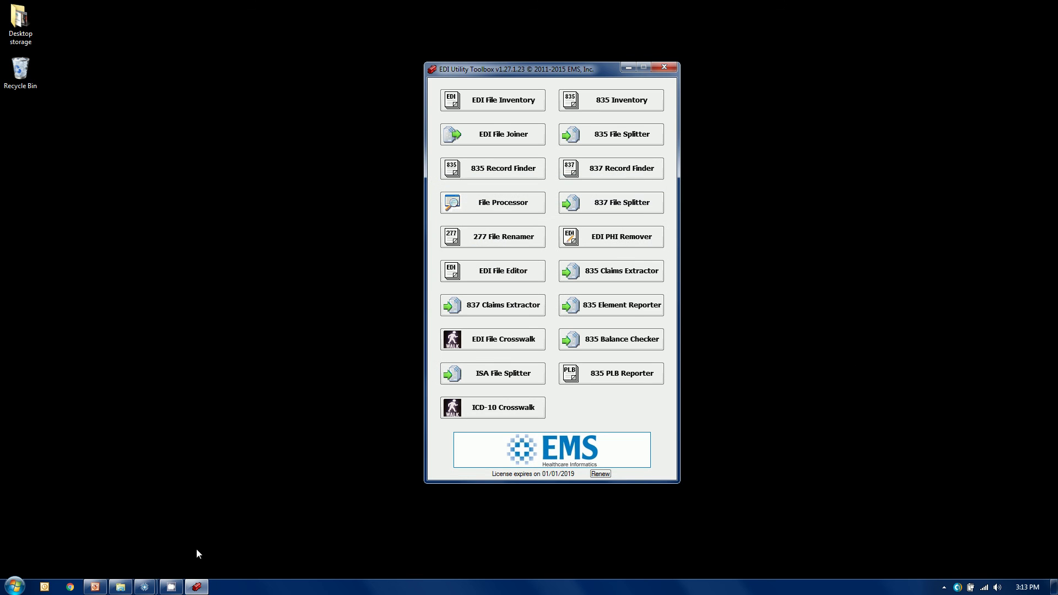
{"action": "left_click", "coordinate": [120, 587]}
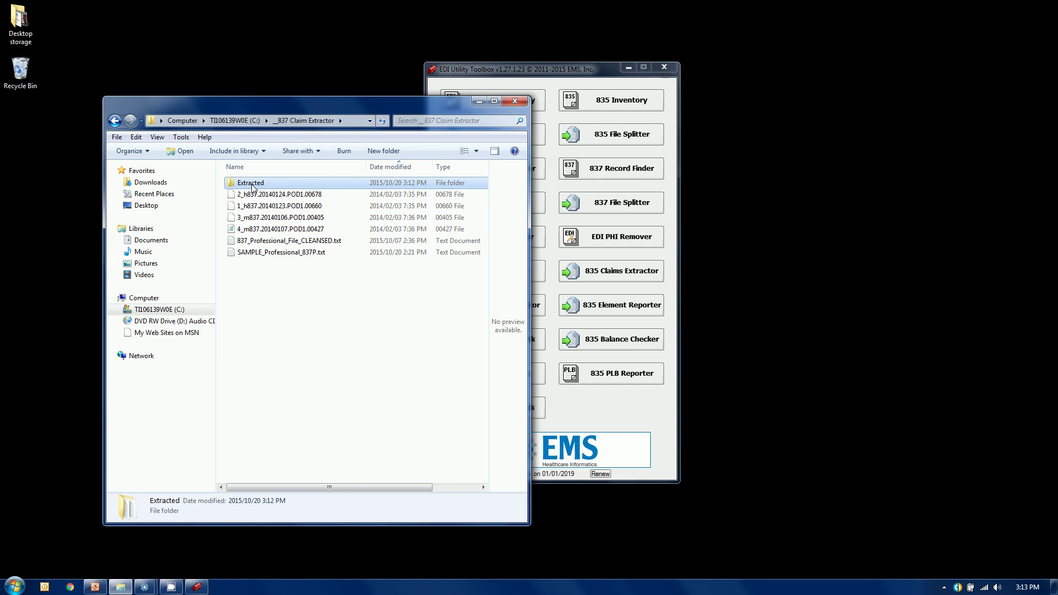
{"action": "double_click", "coordinate": [253, 185]}
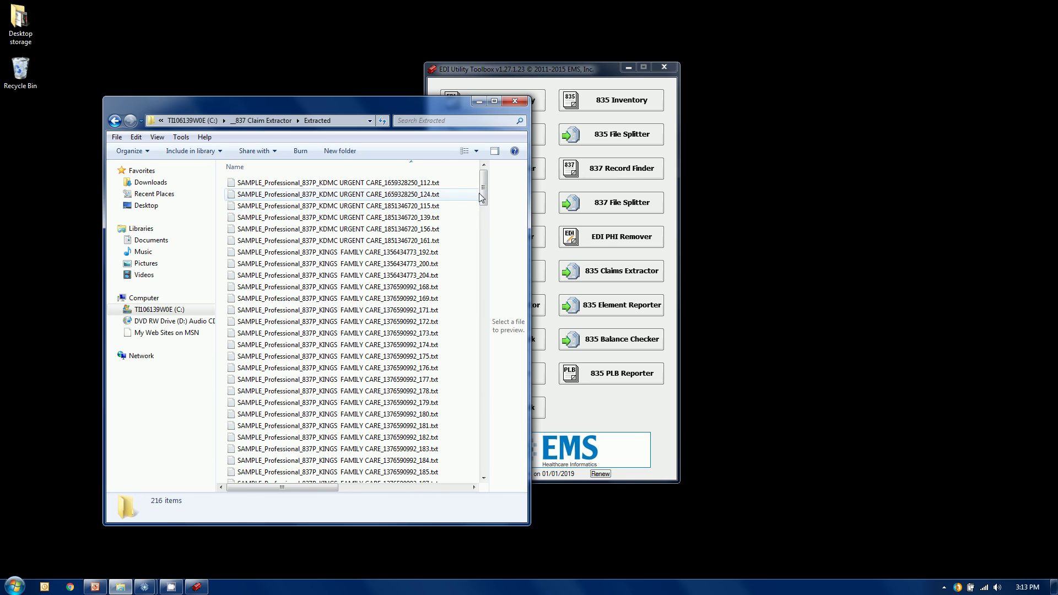
{"action": "mouse_move", "coordinate": [484, 187]}
{"action": "left_mouse_down"}
{"action": "mouse_move", "coordinate": [484, 342]}
{"action": "mouse_move", "coordinate": [463, 437]}
{"action": "mouse_move", "coordinate": [485, 437]}
{"action": "mouse_move", "coordinate": [484, 191]}
{"action": "left_mouse_up"}
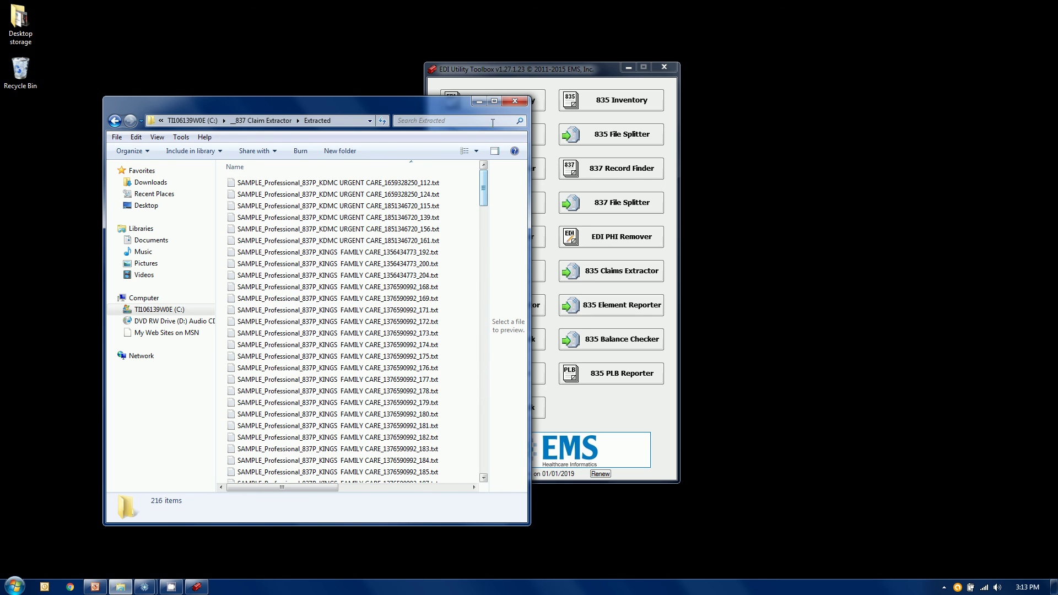
{"action": "left_click", "coordinate": [480, 102]}
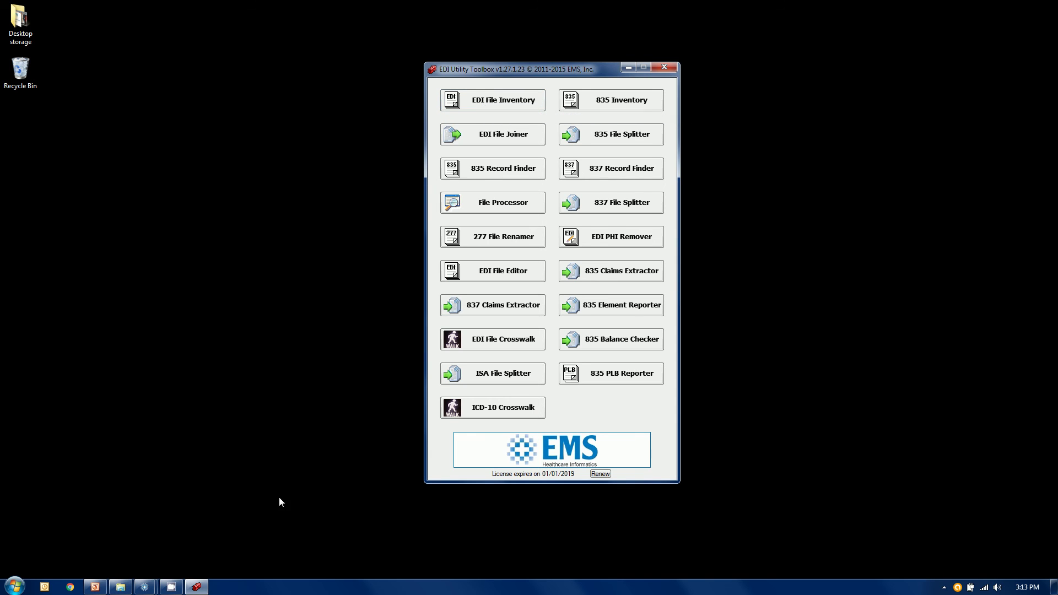
- Bring back both Response File Reader windows, original file and first split file
{"action": "left_click", "coordinate": [144, 588]}
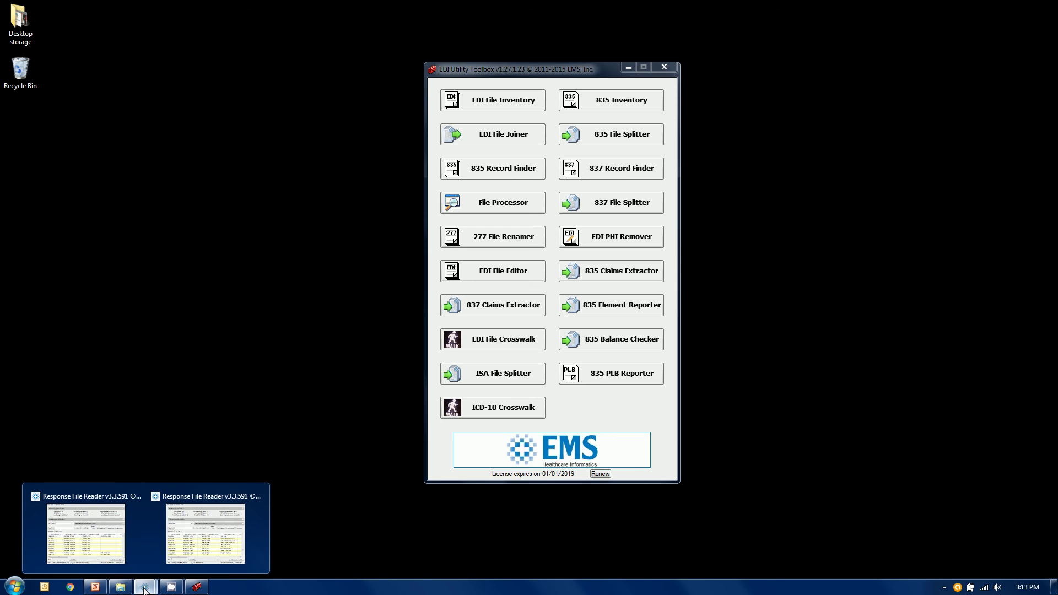
{"action": "left_click", "coordinate": [181, 548]}
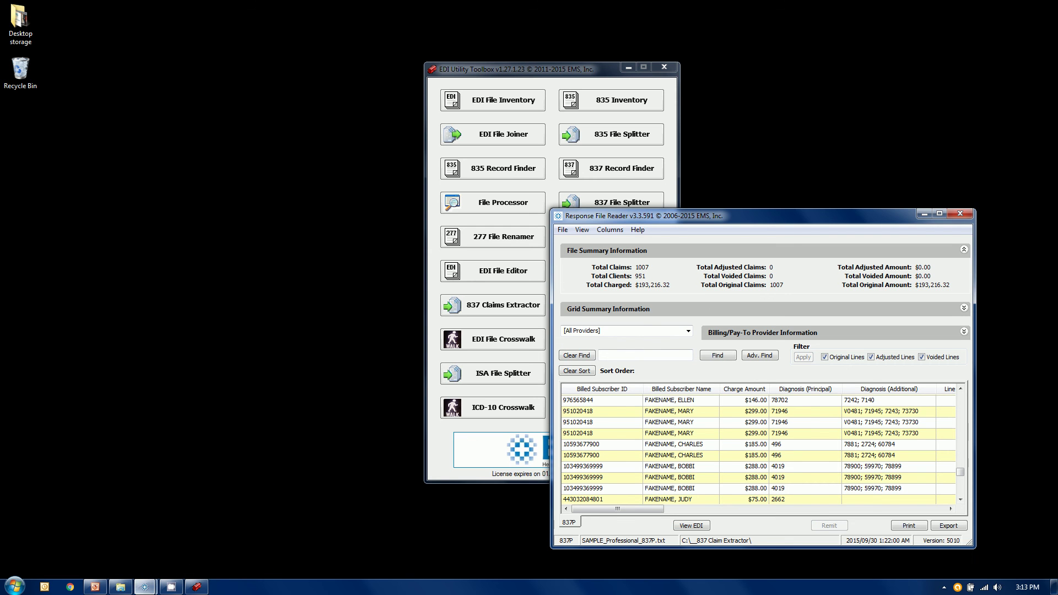
{"action": "mouse_move", "coordinate": [144, 587]}
{"action": "left_click", "coordinate": [91, 521]}
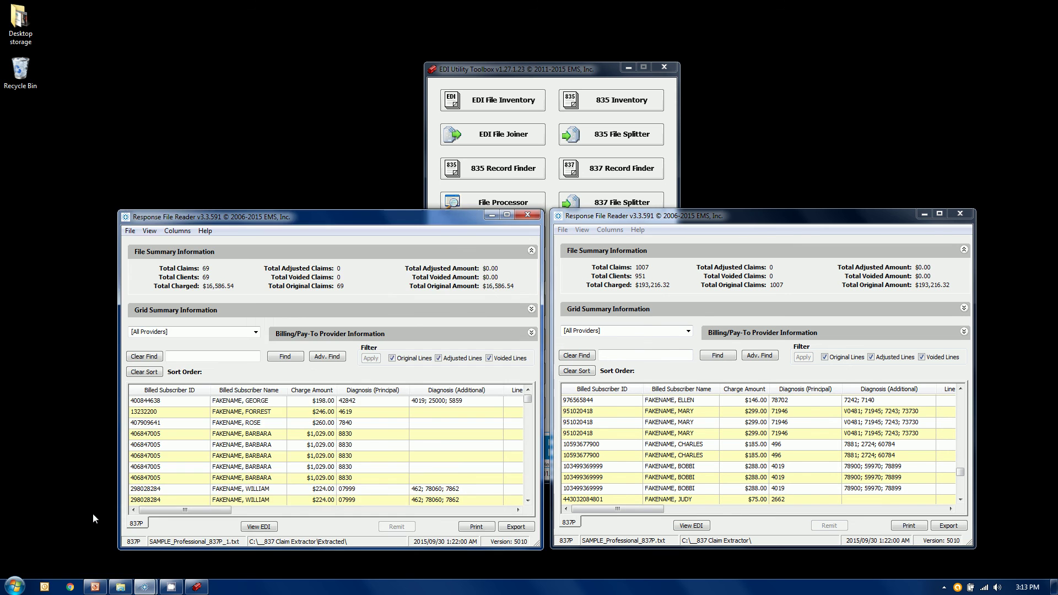
- Open the first KDMC URGENT CARE file (17 claims, $2,383.54), then hide both readers
{"action": "left_click", "coordinate": [130, 231]}
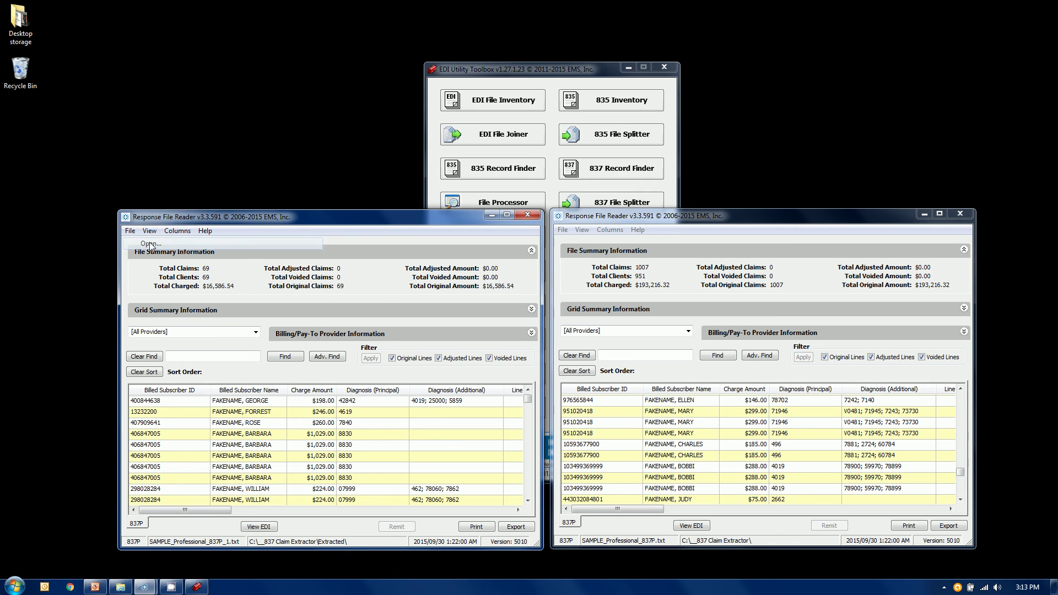
{"action": "key", "text": "Escape"}
{"action": "key", "text": "ctrl+o"}
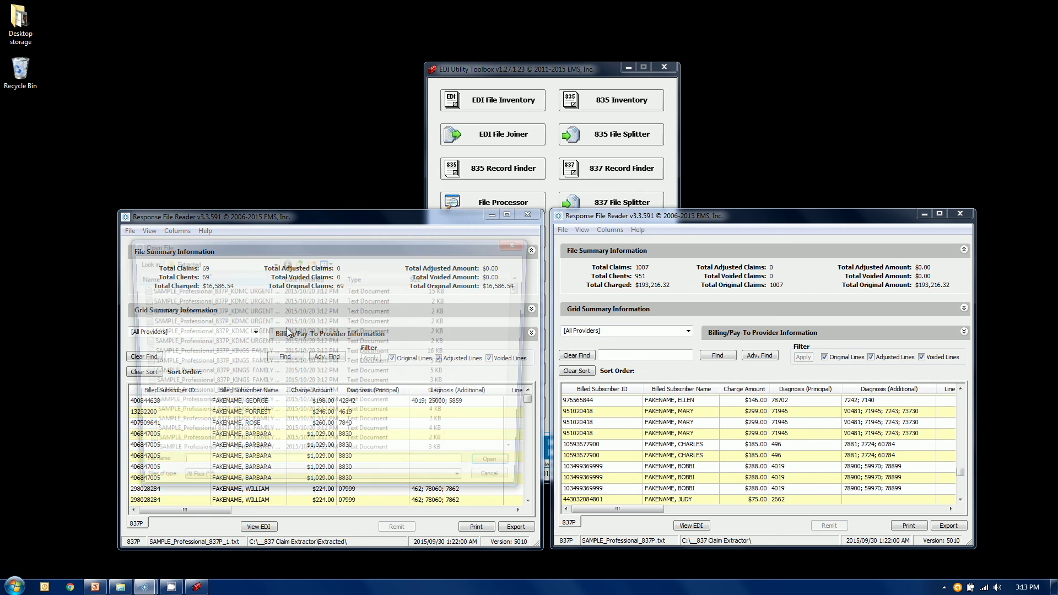
{"action": "left_click", "coordinate": [242, 290]}
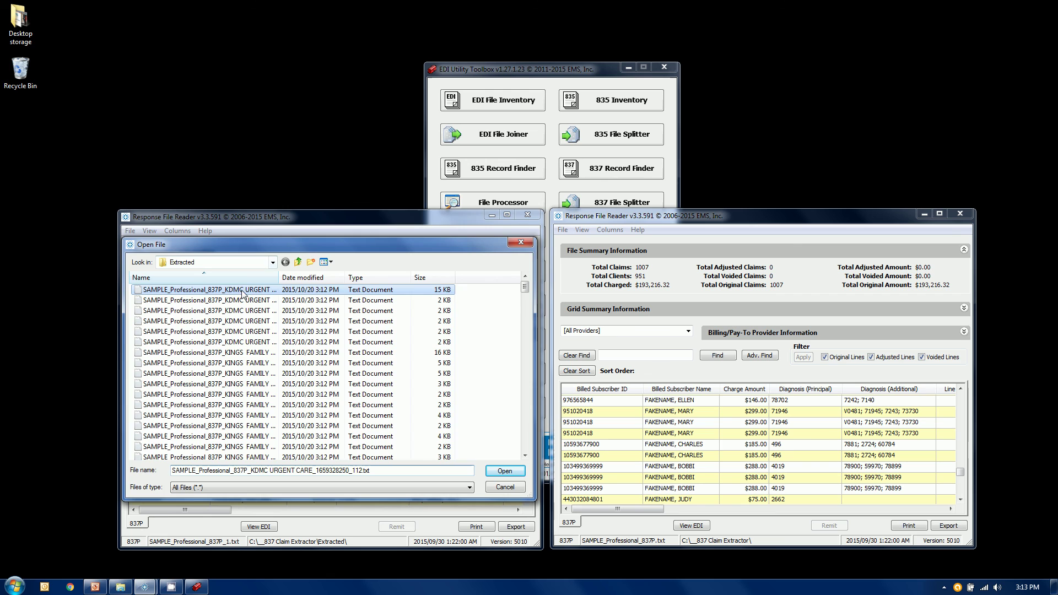
{"action": "left_click", "coordinate": [503, 471]}
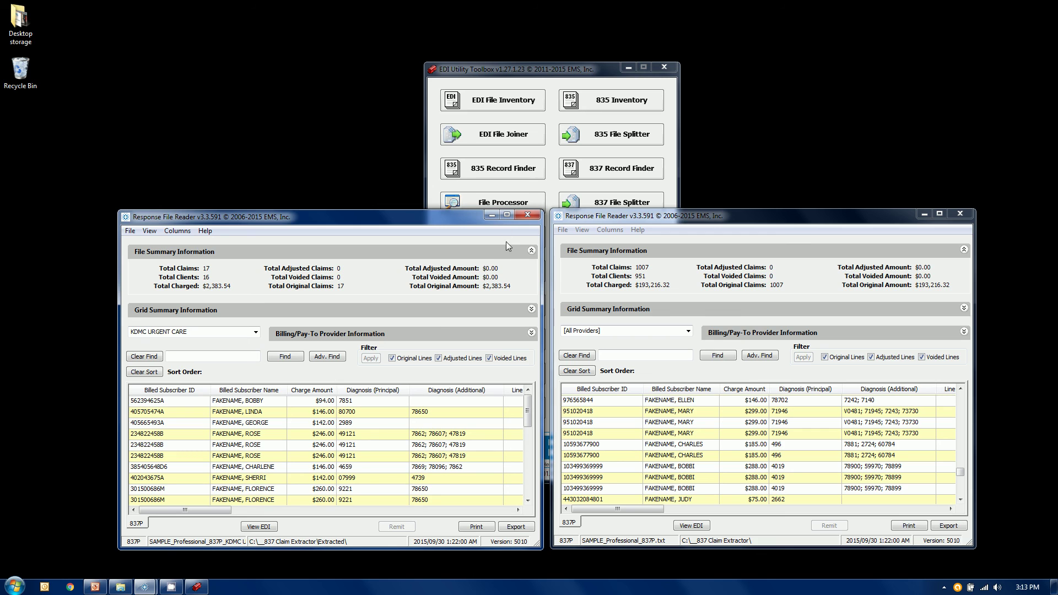
{"action": "left_click", "coordinate": [491, 216]}
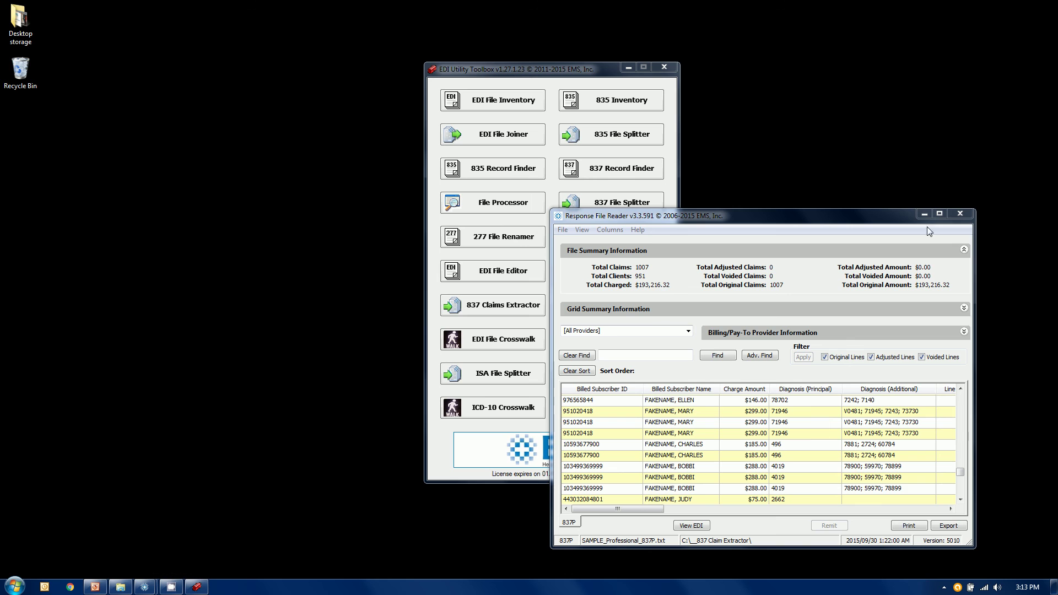
{"action": "left_click", "coordinate": [922, 214]}
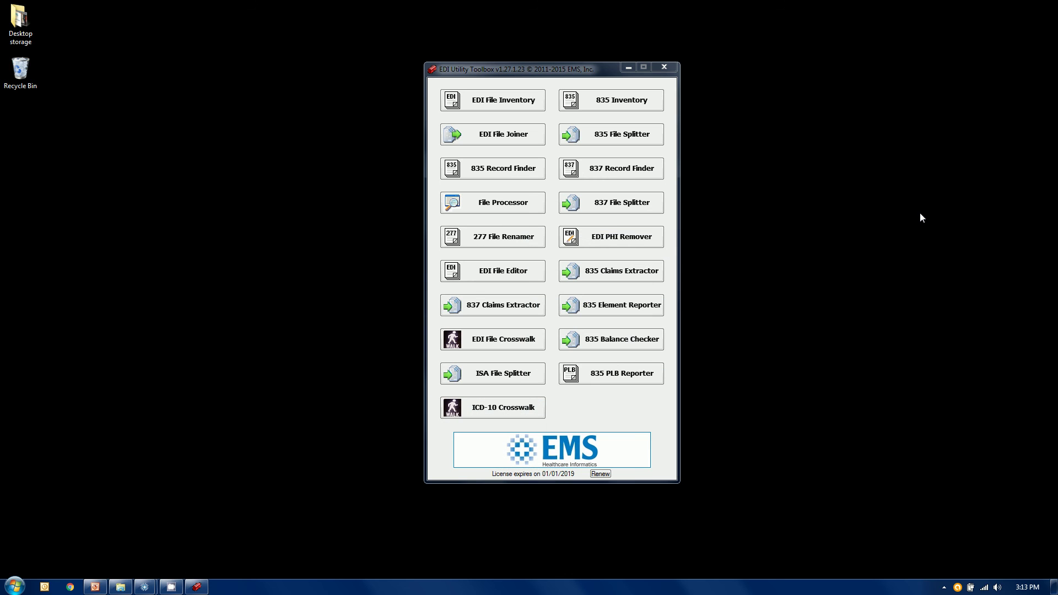
- Delete all 216 extracted files, return to _837 Claim Extractor, and hide Explorer
{"action": "left_click", "coordinate": [122, 588]}
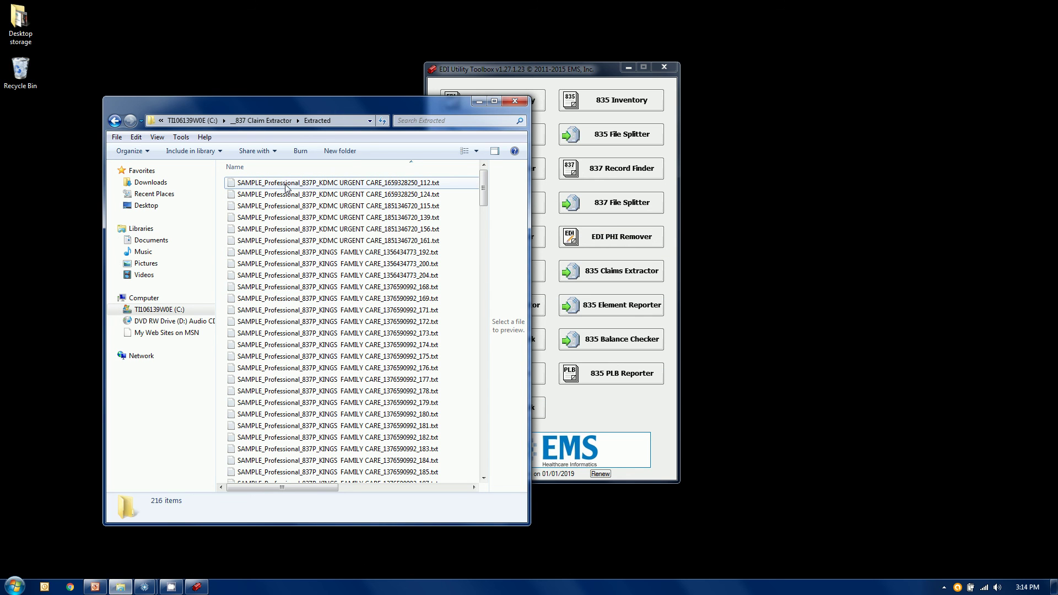
{"action": "left_click", "coordinate": [287, 184]}
{"action": "key", "text": "shift+End"}
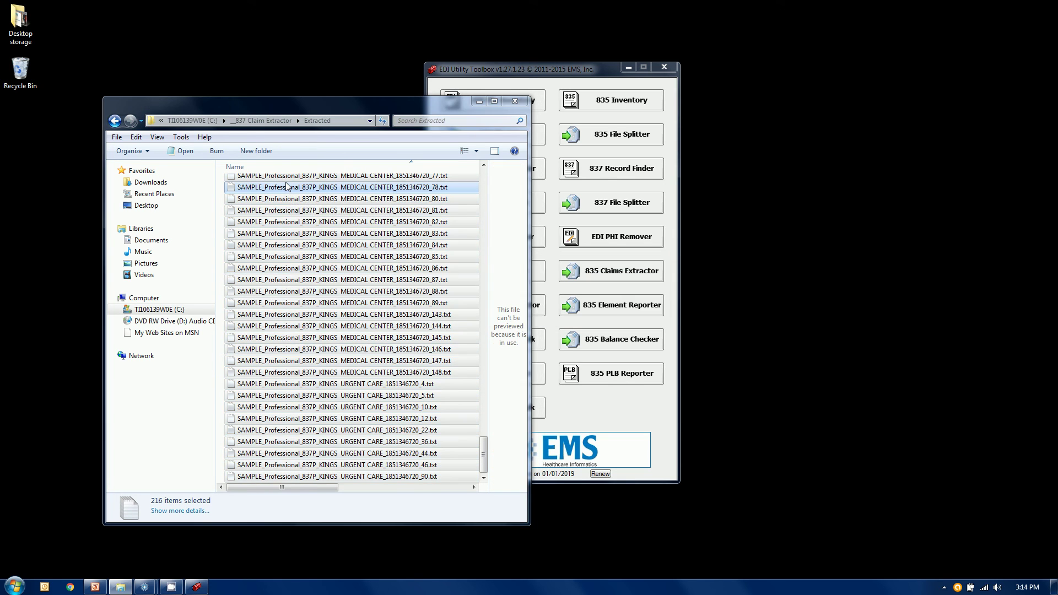
{"action": "key", "text": "Delete"}
{"action": "left_click", "coordinate": [276, 119]}
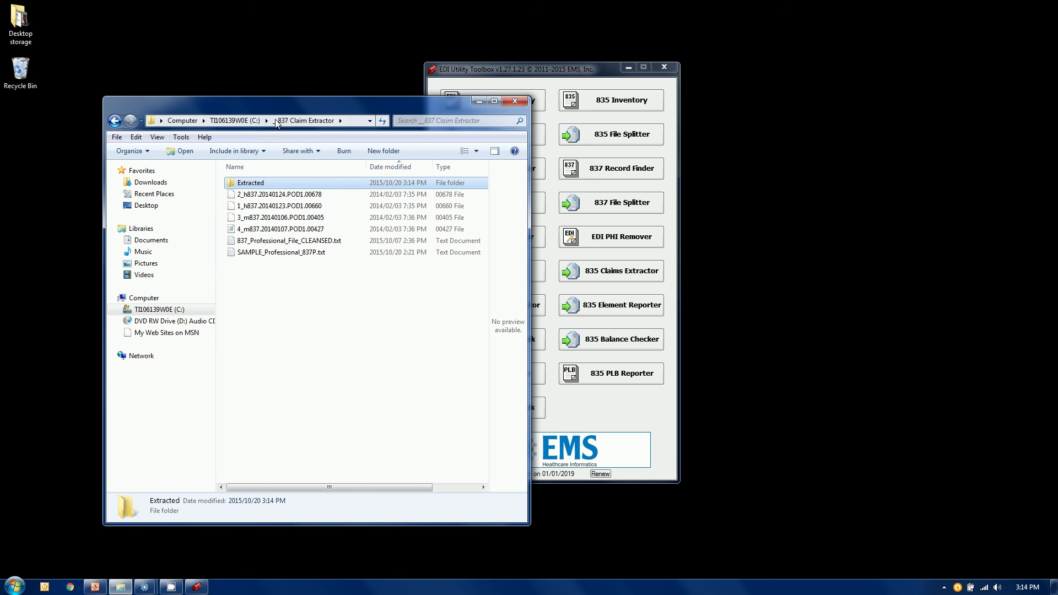
{"action": "left_click", "coordinate": [478, 101]}
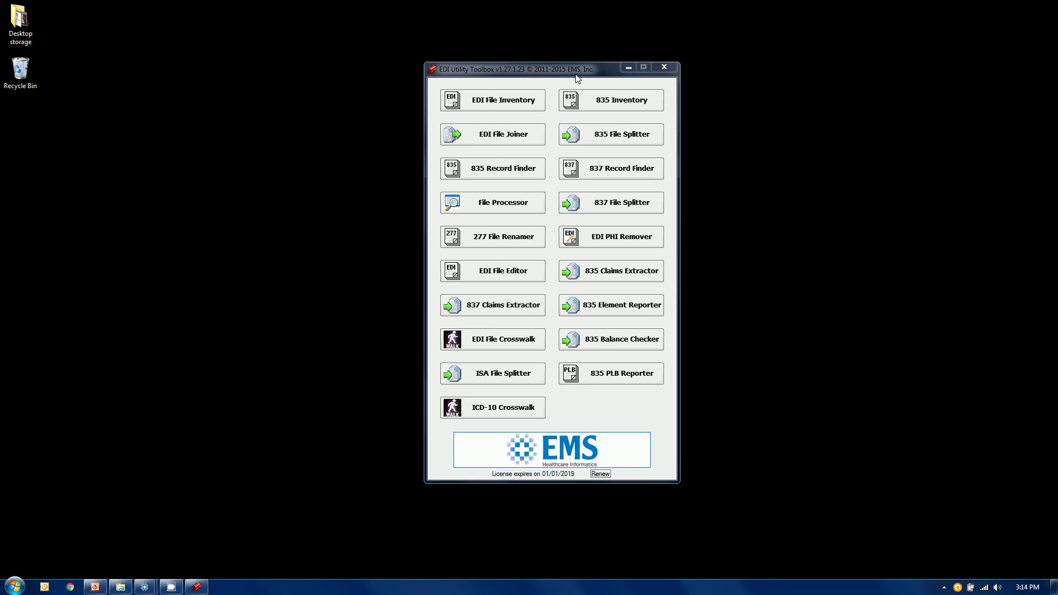
- Load SAMPLE_Professional_837P.txt into the 837 Claims Extractor and bring the full-file reader forward
{"action": "left_click", "coordinate": [539, 307]}
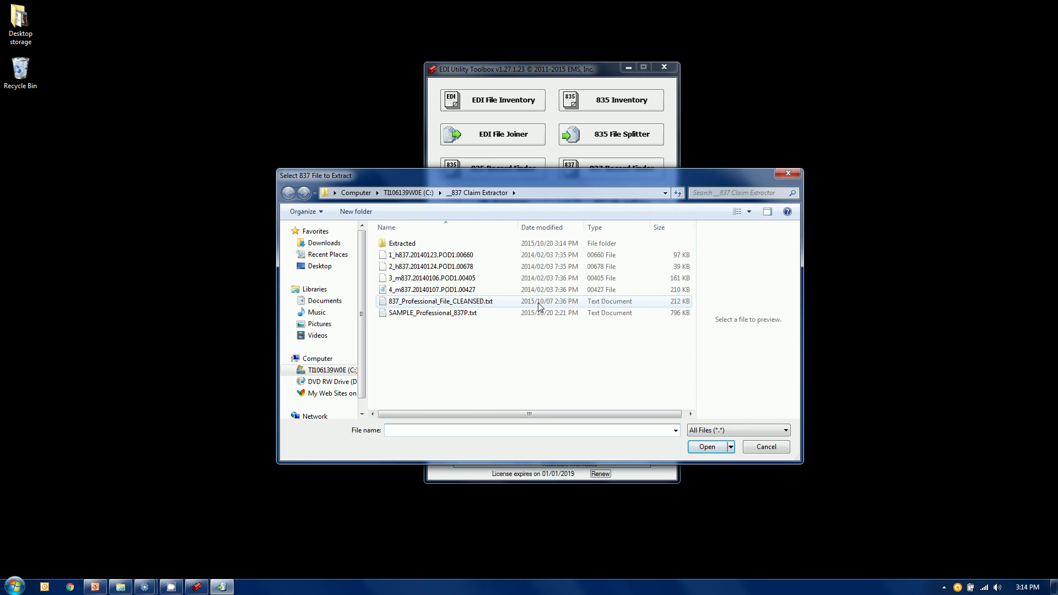
{"action": "left_click", "coordinate": [510, 312]}
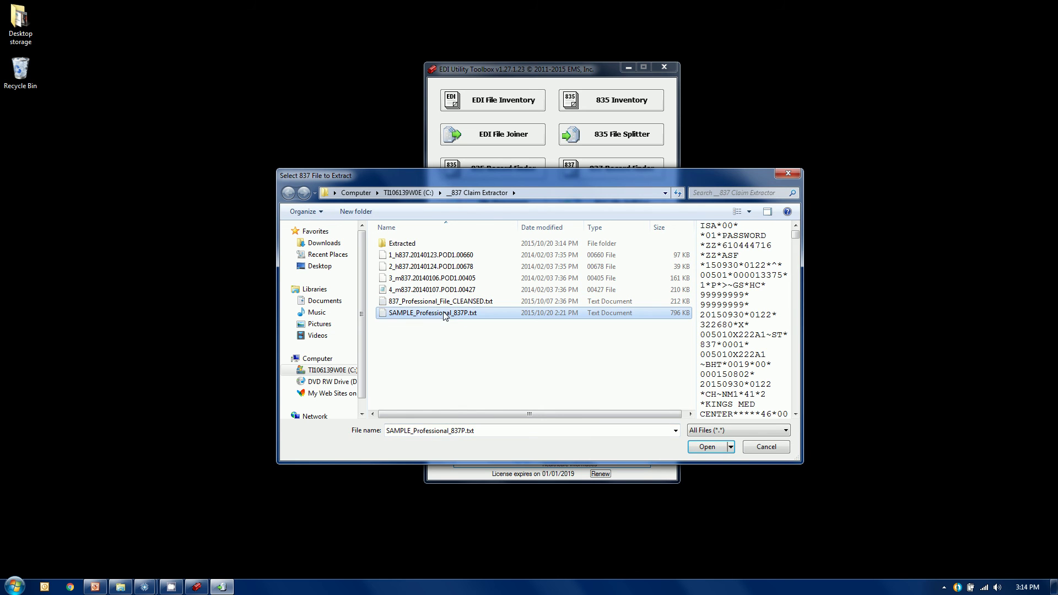
{"action": "left_click", "coordinate": [712, 446]}
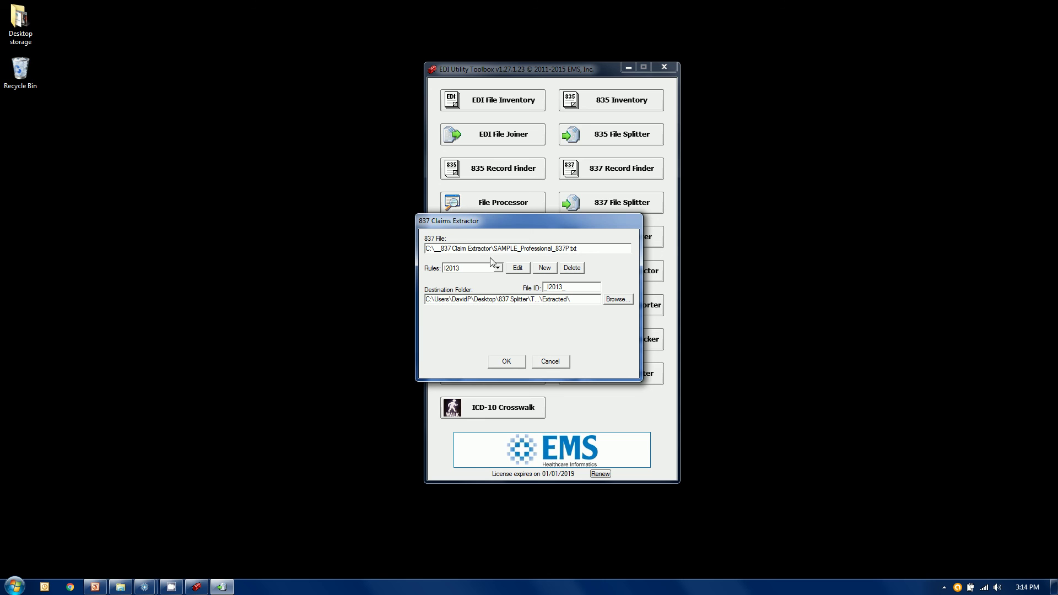
{"action": "mouse_move", "coordinate": [145, 589]}
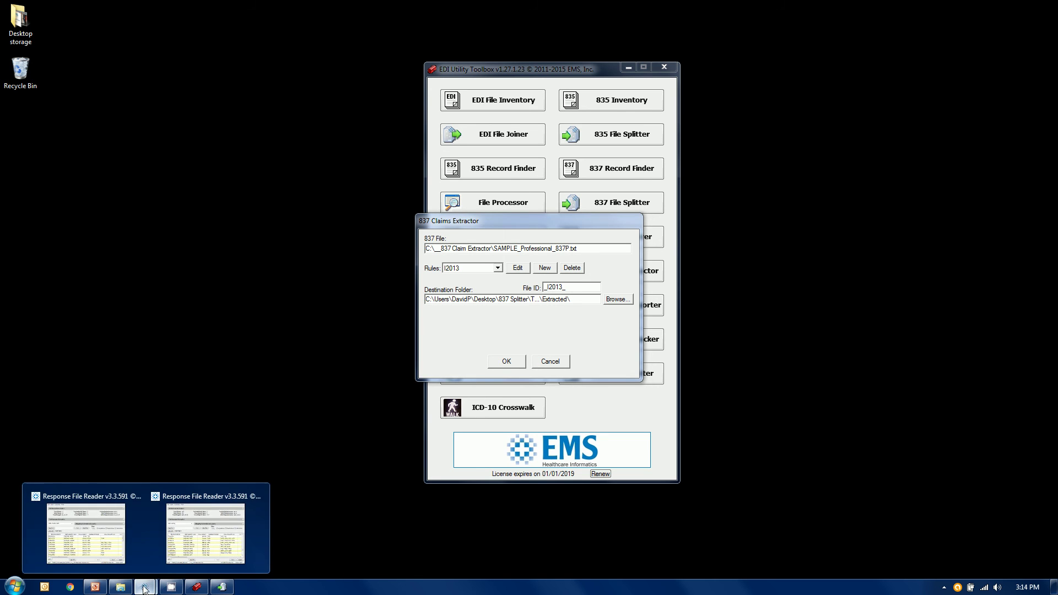
{"action": "left_click", "coordinate": [187, 548]}
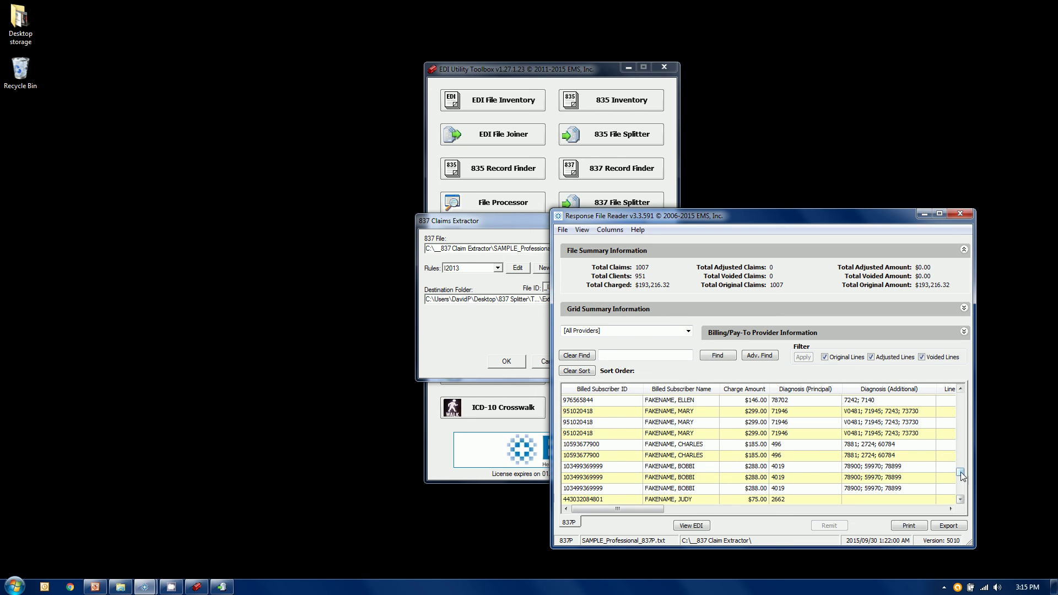
- Sort the 1007 claims by Billed Subscriber ID and scroll down to the KYHAN and ZPN IDs
{"action": "left_click_drag", "start_coordinate": [961, 472], "coordinate": [974, 386]}
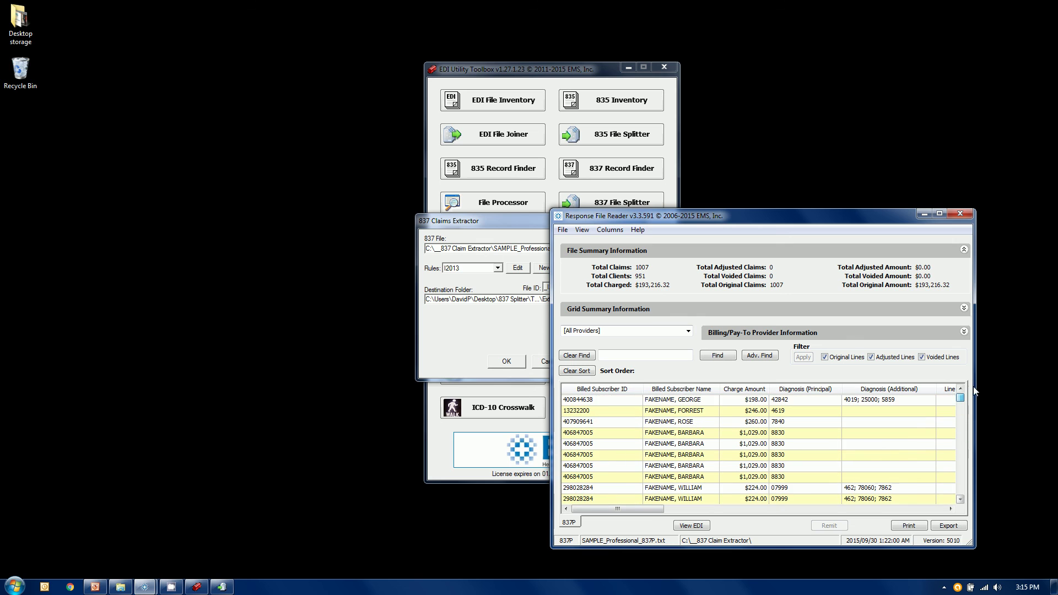
{"action": "left_click", "coordinate": [598, 389]}
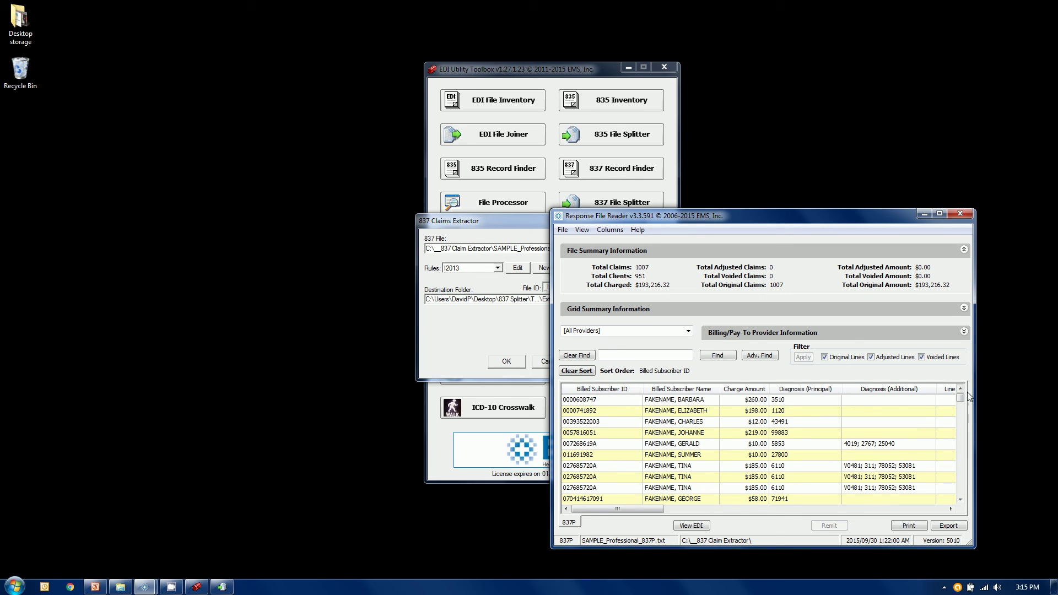
{"action": "left_click_drag", "start_coordinate": [960, 398], "coordinate": [953, 472]}
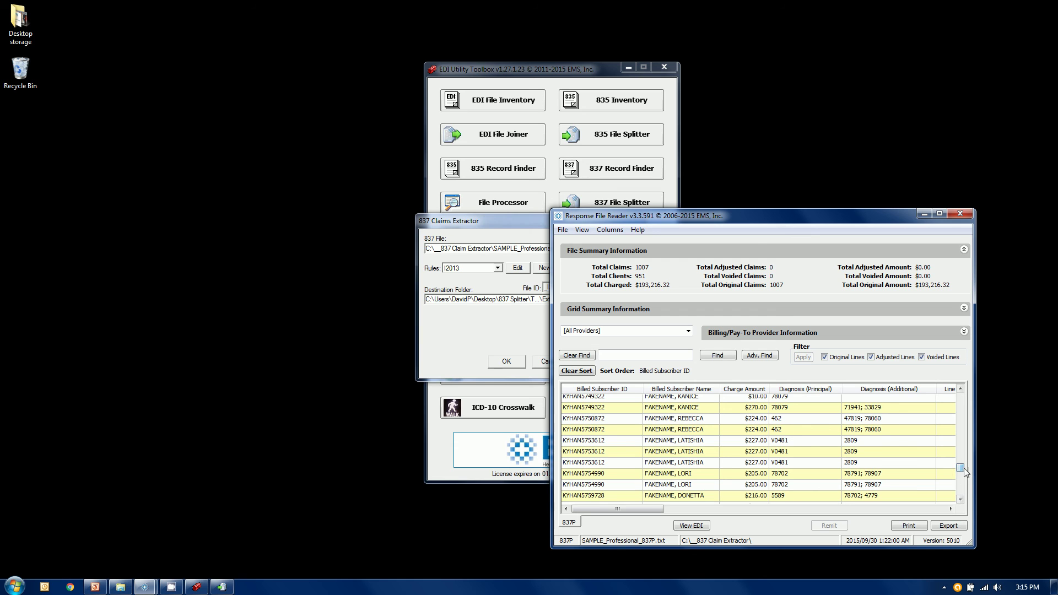
{"action": "left_click_drag", "start_coordinate": [959, 467], "coordinate": [961, 492]}
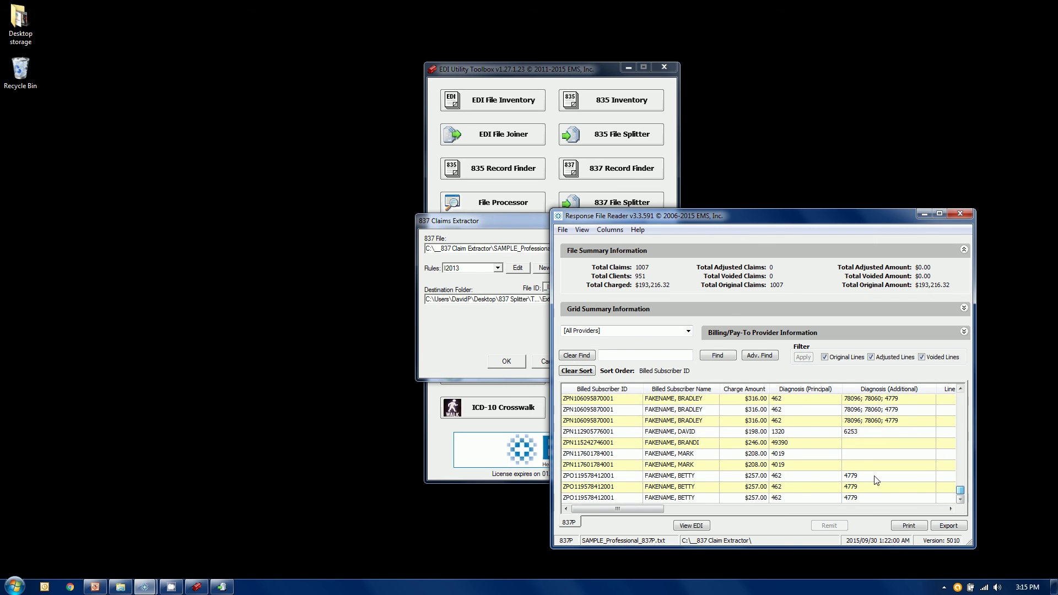
- Minimize the reader and review the existing rule sets in the Rules list
{"action": "left_click", "coordinate": [926, 214]}
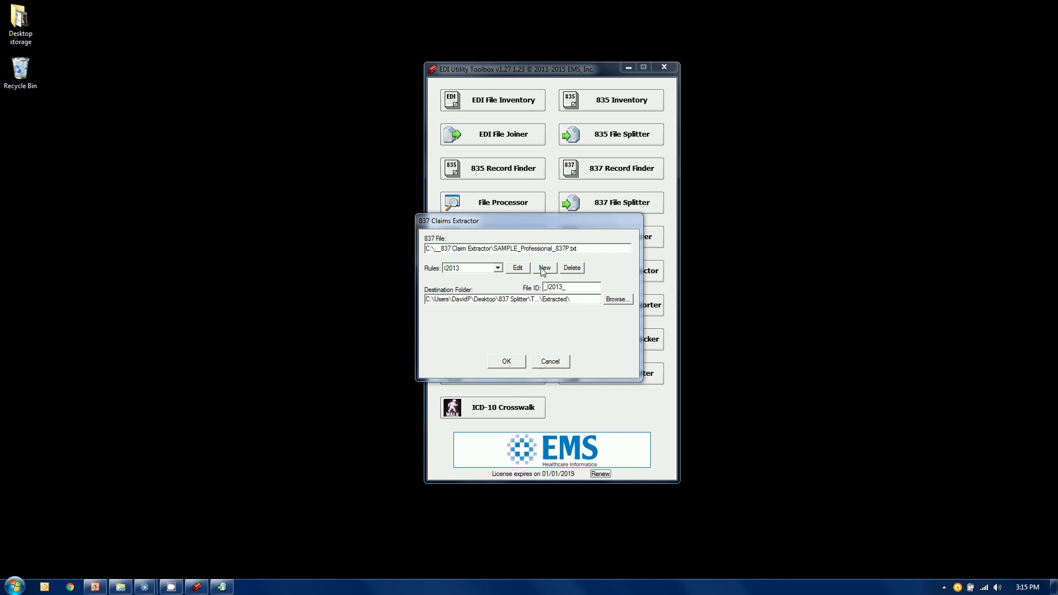
{"action": "left_click", "coordinate": [499, 268]}
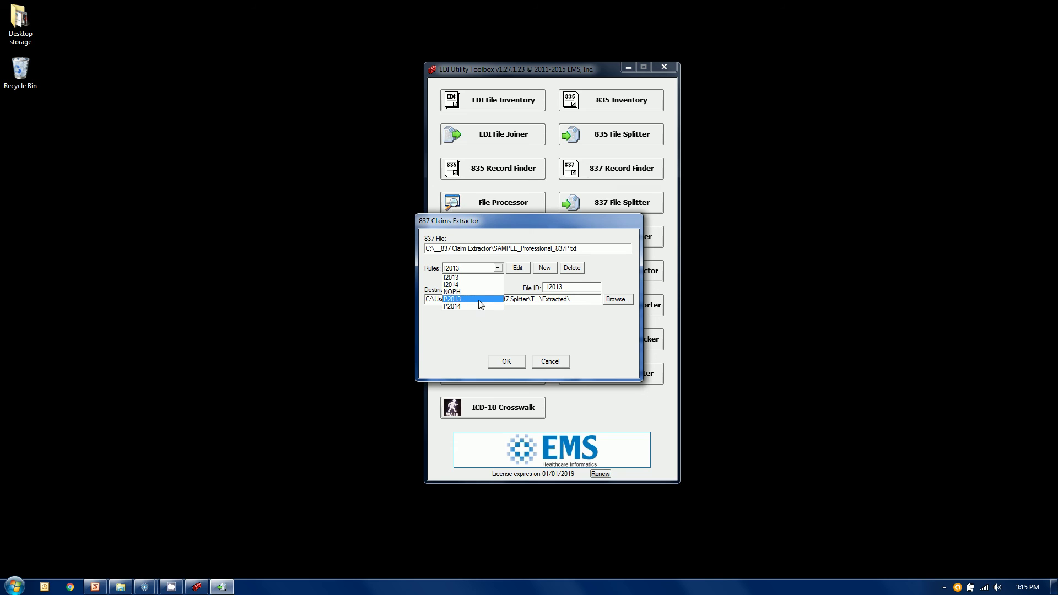
{"action": "left_click", "coordinate": [517, 285]}
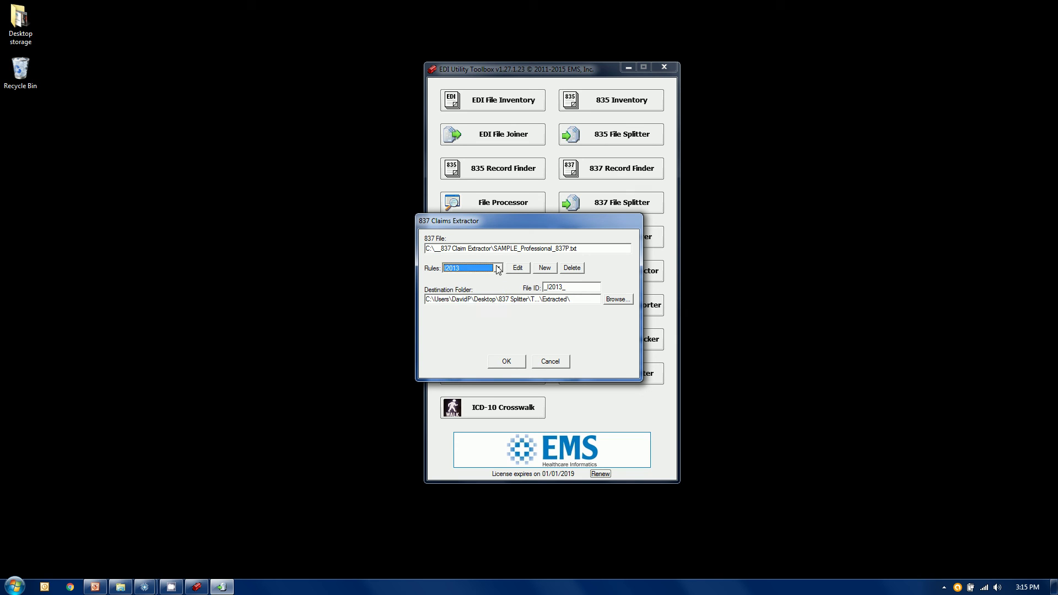
- Create a new rule set named KZ and open its rules editor
{"action": "left_click", "coordinate": [546, 269]}
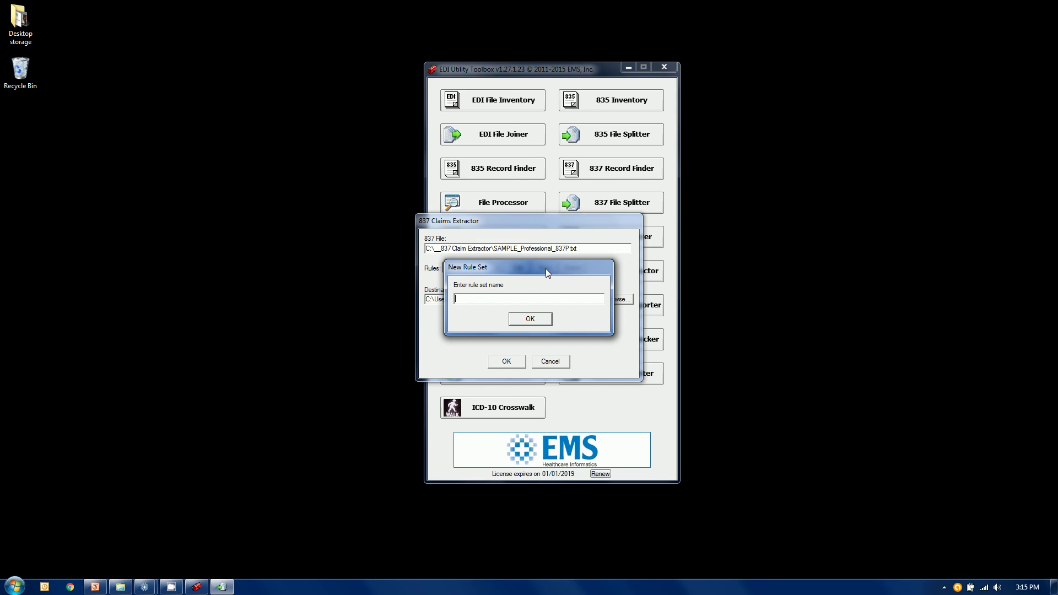
{"action": "type", "text": "kz"}
{"action": "key", "text": "BackSpace"}
{"action": "type", "text": "Z"}
{"action": "key", "text": "BackSpace"}
{"action": "key", "text": "BackSpace"}
{"action": "type", "text": "KZ"}
{"action": "left_click", "coordinate": [531, 320]}
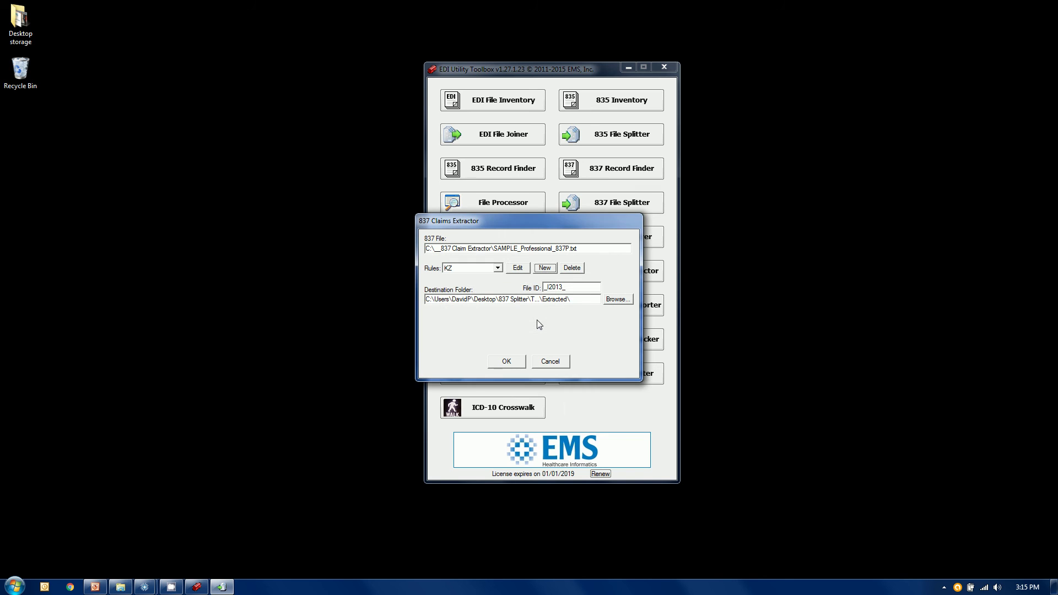
{"action": "left_click", "coordinate": [519, 271]}
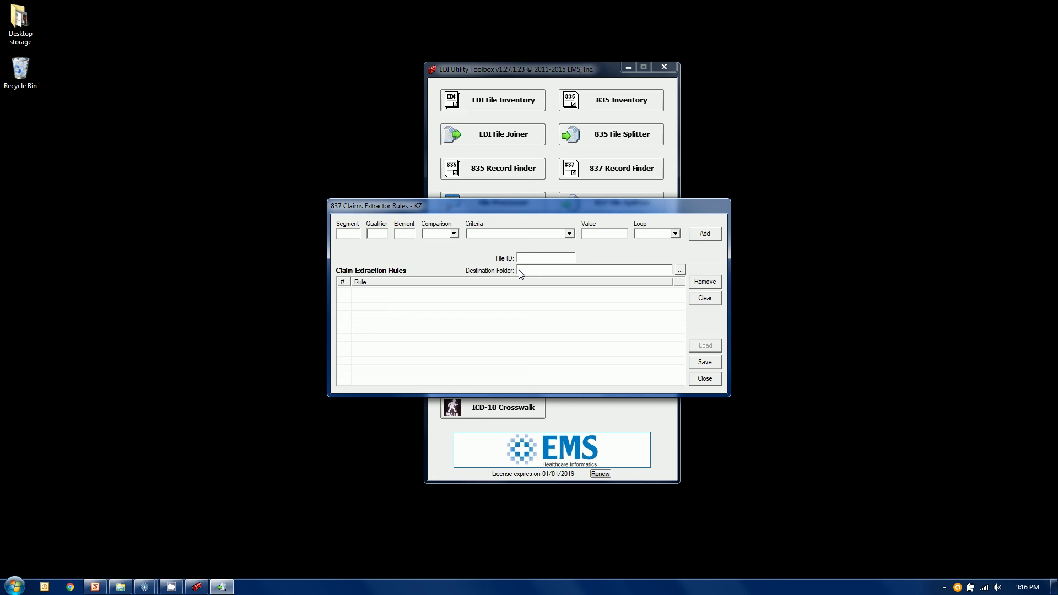
- Add the rule Subscriber NM1 IL element 09, String comparison, Begins With 'K'
{"action": "type", "text": "NM1"}
{"action": "type", "text": "IL"}
{"action": "type", "text": "09"}
{"action": "left_click", "coordinate": [455, 236]}
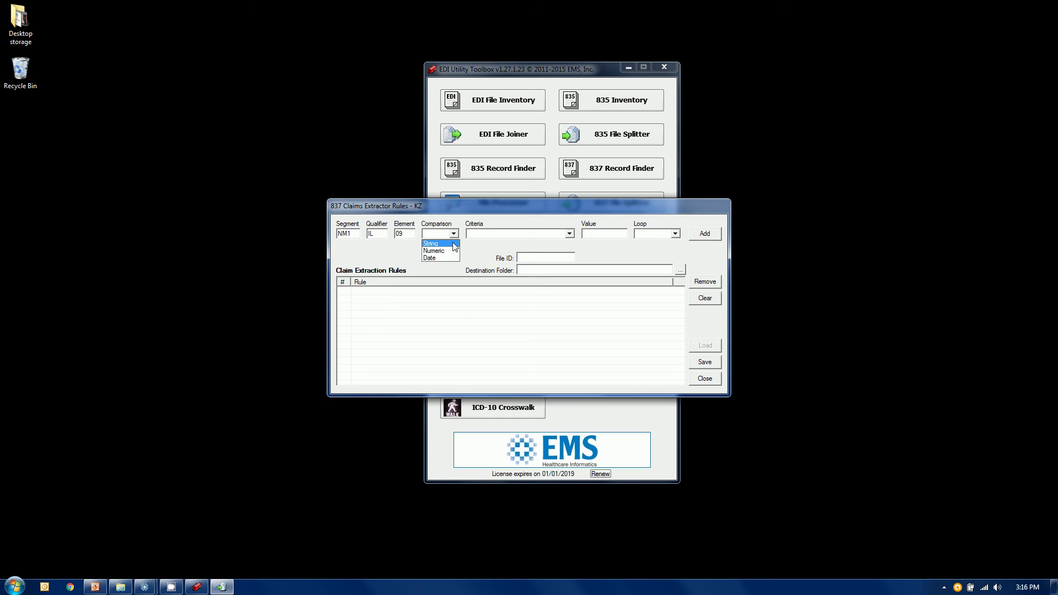
{"action": "left_click", "coordinate": [455, 245]}
{"action": "left_click", "coordinate": [490, 236]}
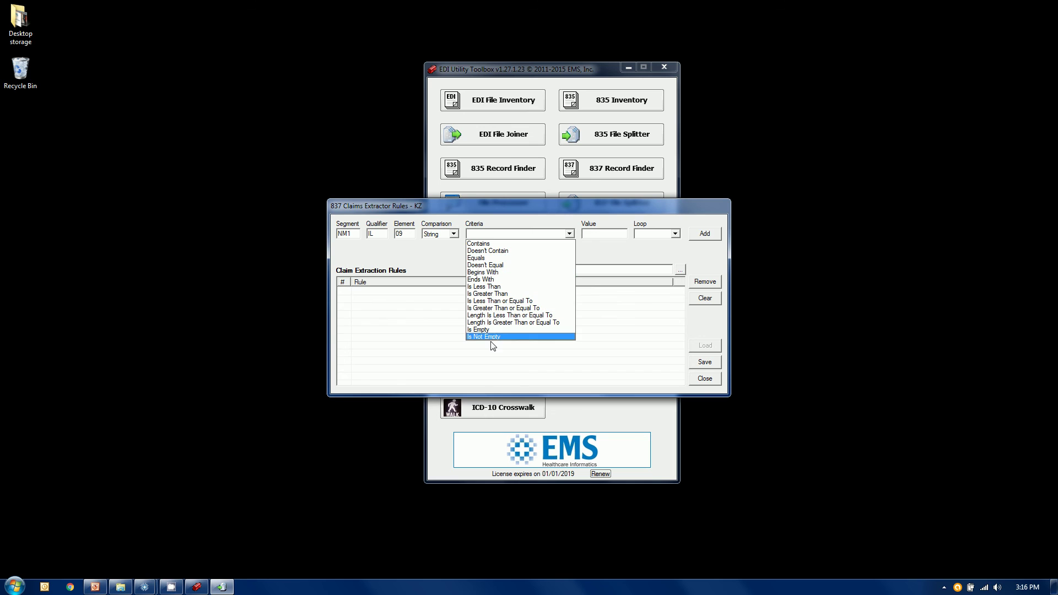
{"action": "left_click", "coordinate": [508, 276]}
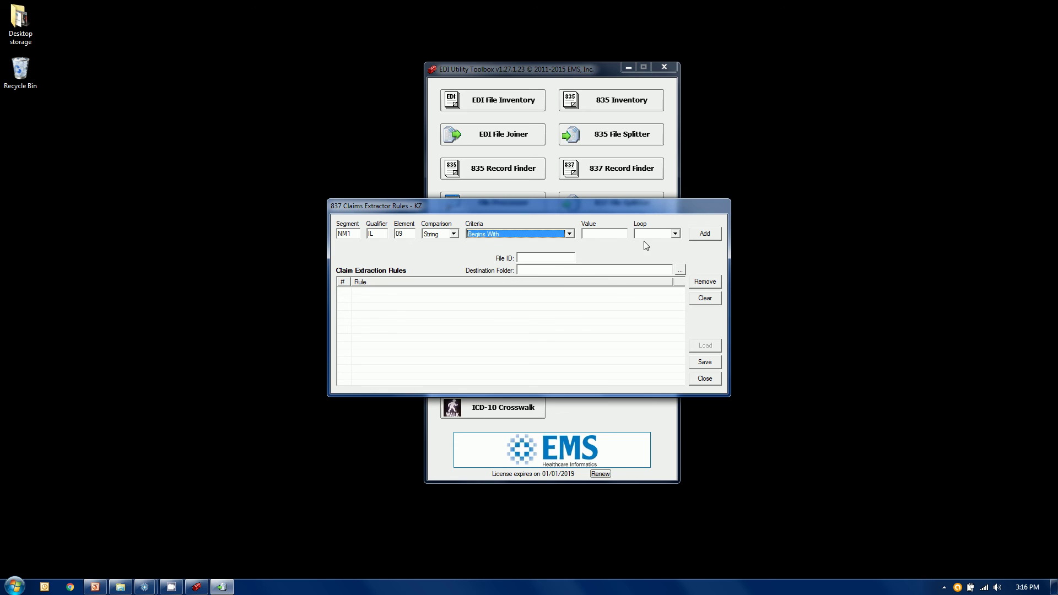
{"action": "left_click", "coordinate": [624, 233]}
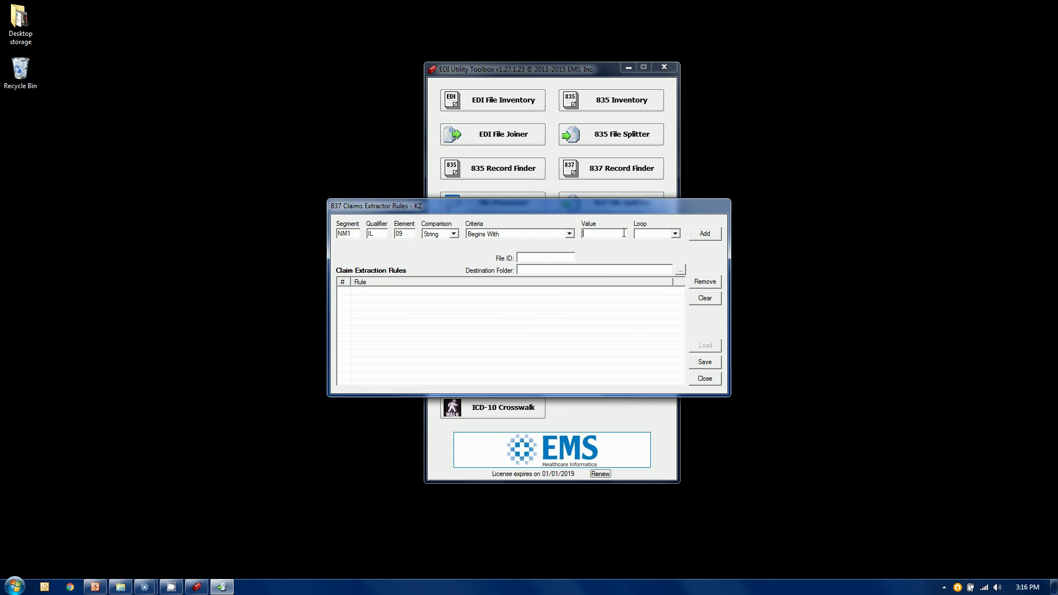
{"action": "type", "text": "K"}
{"action": "left_click", "coordinate": [675, 235]}
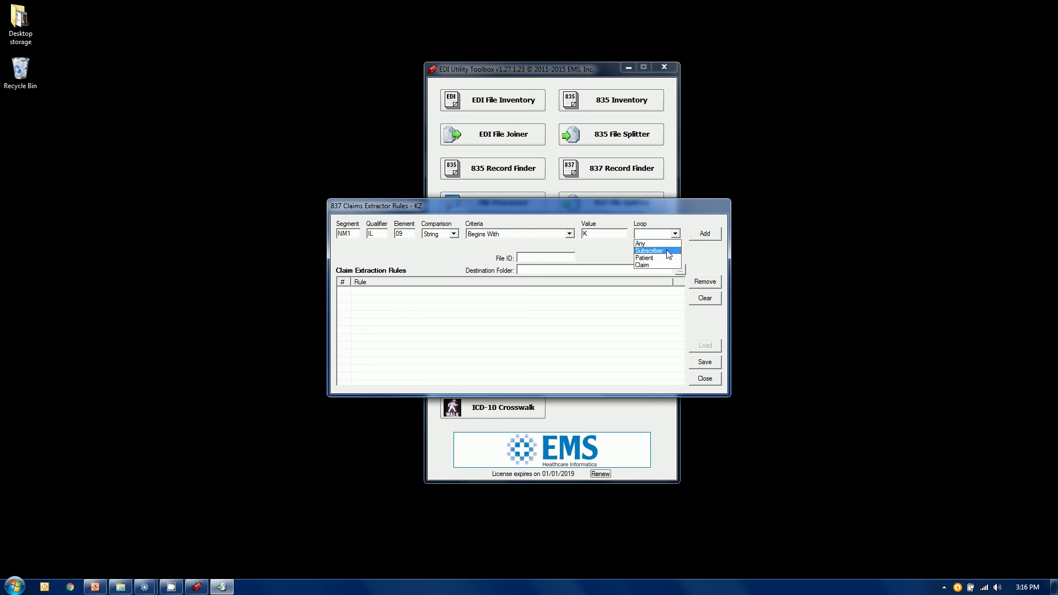
{"action": "left_click", "coordinate": [668, 252]}
{"action": "left_click", "coordinate": [712, 236]}
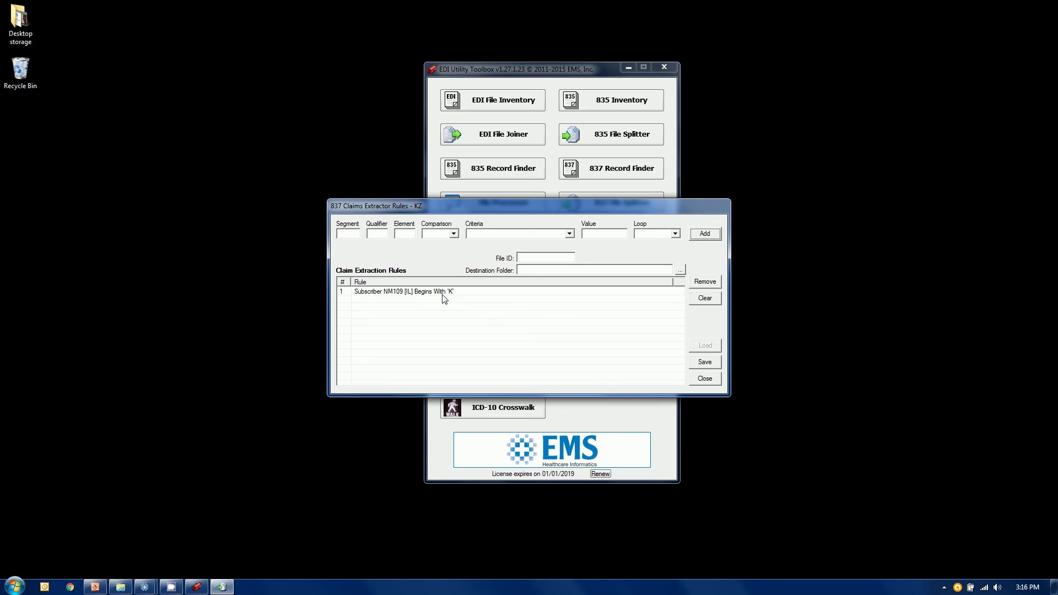
- Add a second rule: Subscriber NM1 IL element 09, String comparison, Begins With 'Z'
{"action": "left_click", "coordinate": [351, 234]}
{"action": "type", "text": "NM1"}
{"action": "type", "text": "IL"}
{"action": "type", "text": "09"}
{"action": "key", "text": "Tab"}
{"action": "key", "text": "s"}
{"action": "key", "text": "Tab"}
{"action": "key", "text": "b"}
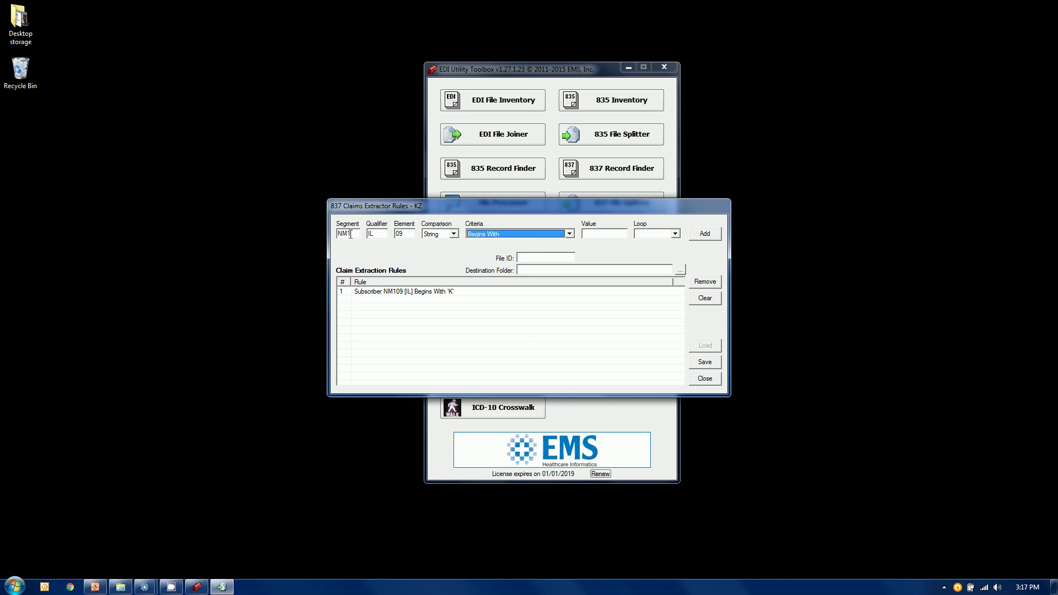
{"action": "key", "text": "Tab"}
{"action": "type", "text": "Z"}
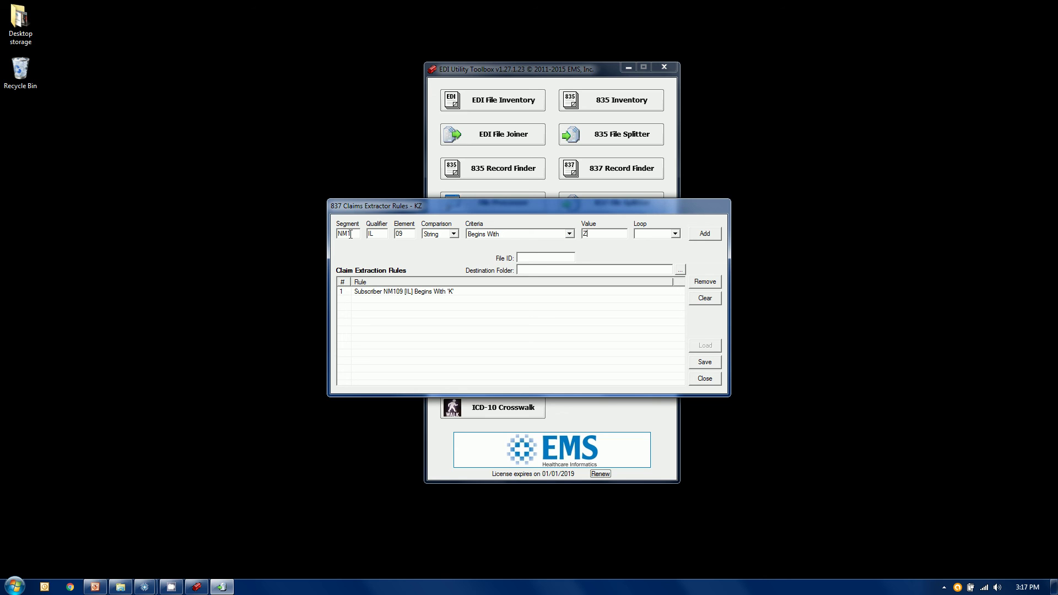
{"action": "key", "text": "Tab"}
{"action": "key", "text": "Down"}
{"action": "left_click", "coordinate": [711, 234]}
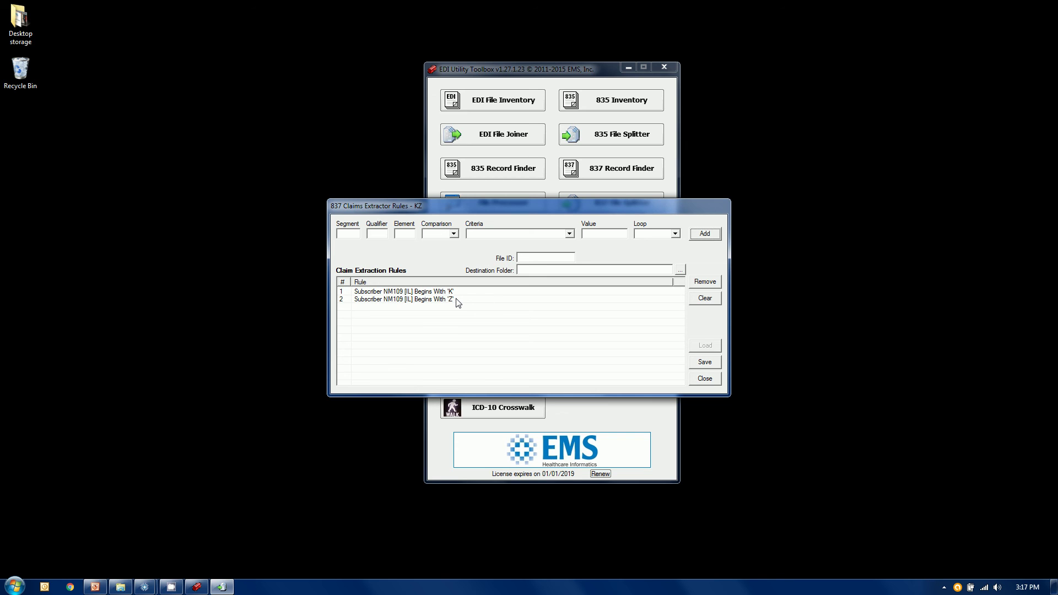
- Set File ID to _K_AND_Z_, output folder to _837 Claim Extractor > Extracted, and save
{"action": "left_click", "coordinate": [541, 262]}
{"action": "type", "text": "_AND_Z_"}
{"action": "left_click", "coordinate": [681, 270]}
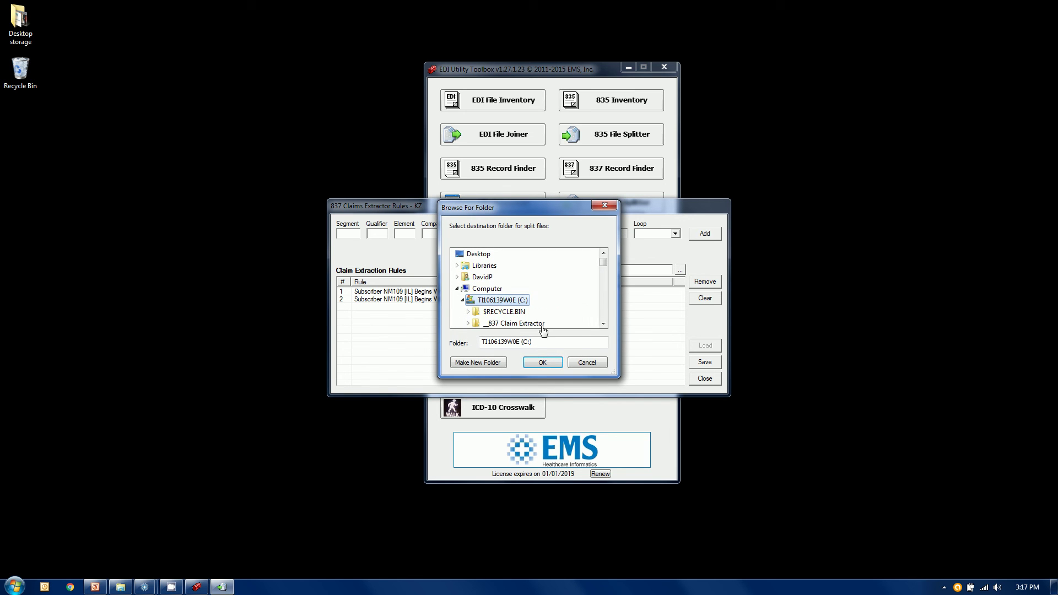
{"action": "left_click", "coordinate": [543, 326]}
{"action": "left_click", "coordinate": [499, 323]}
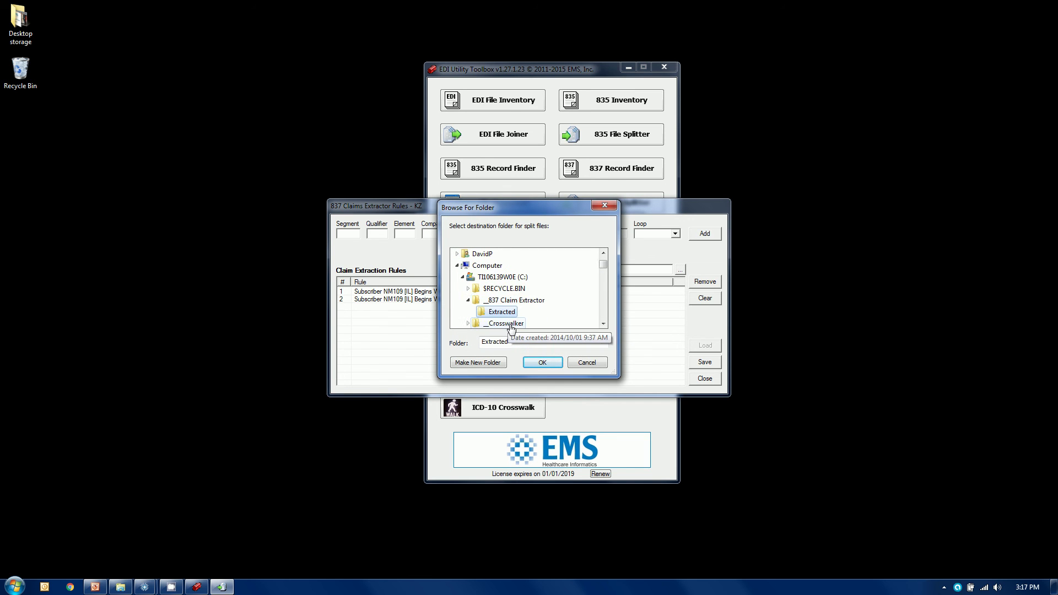
{"action": "left_click", "coordinate": [543, 362]}
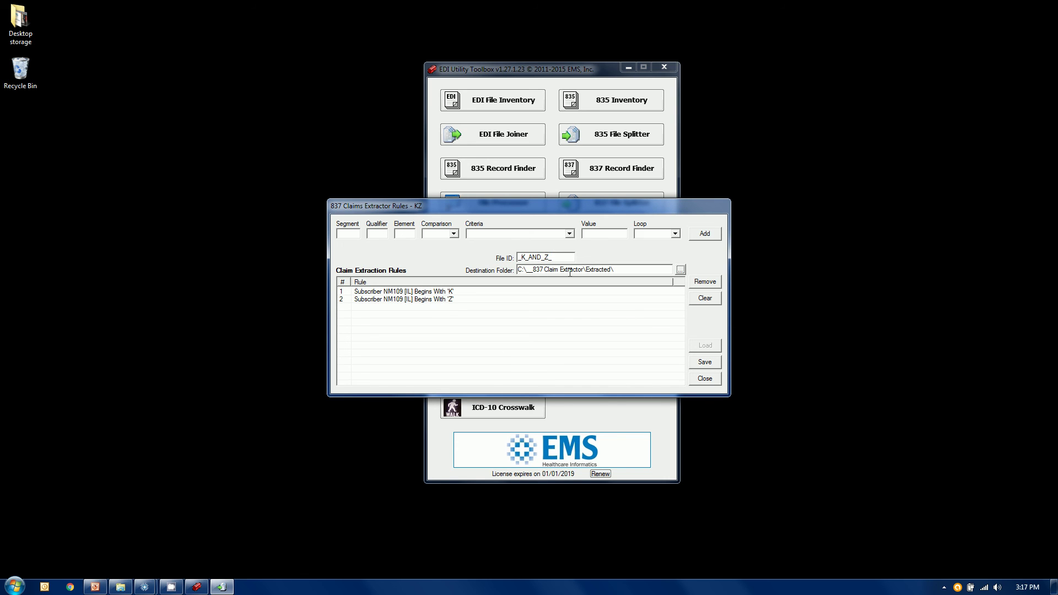
{"action": "left_click", "coordinate": [719, 363]}
- Run the KZ extraction on the sample 837P file, keeping 99 of 1007 claims
{"action": "left_click", "coordinate": [712, 379]}
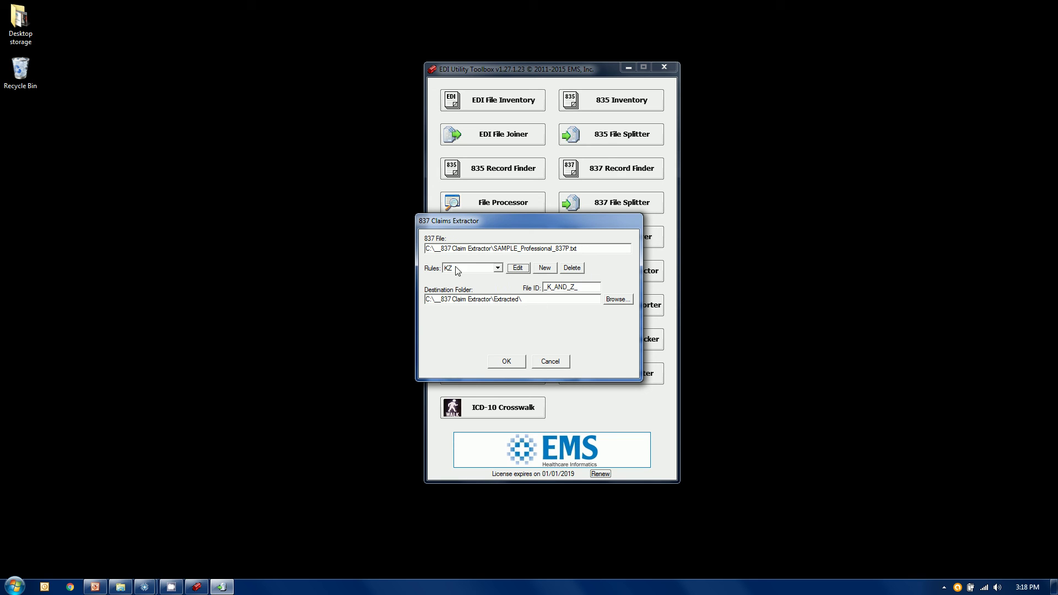
{"action": "left_click", "coordinate": [505, 362]}
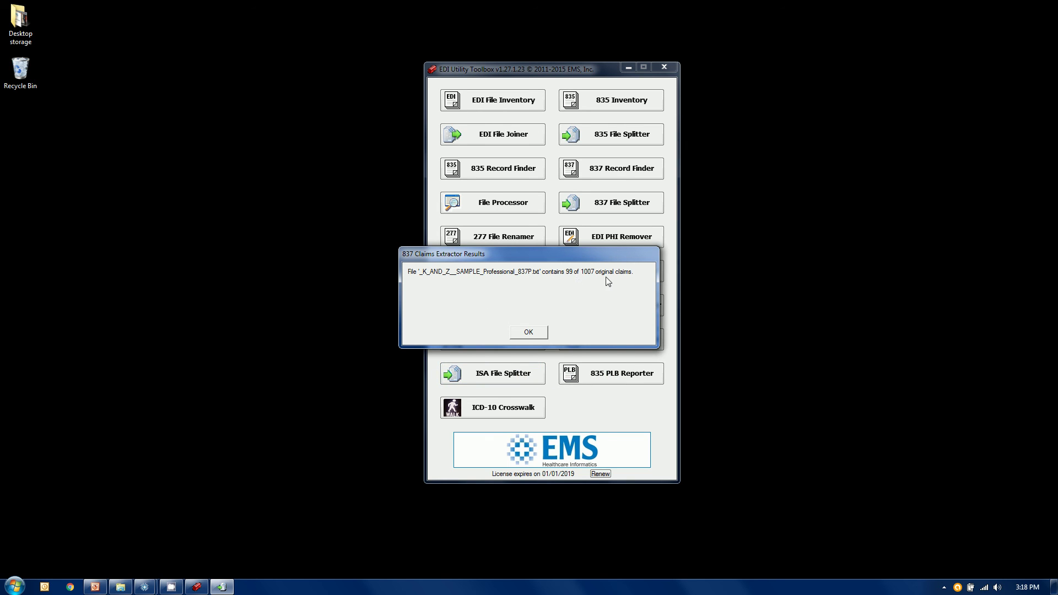
{"action": "left_click", "coordinate": [539, 334]}
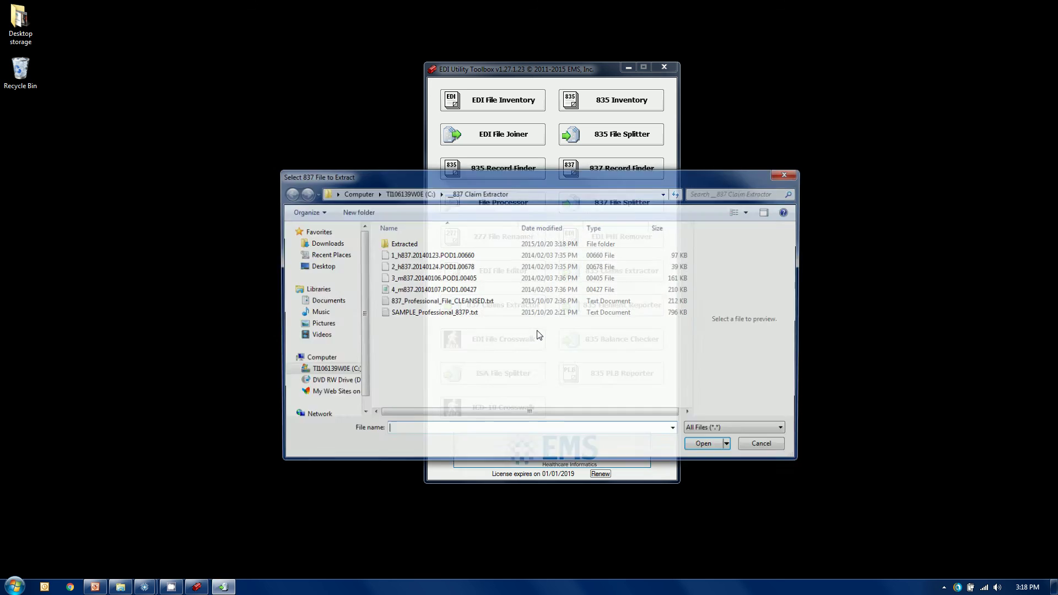
{"action": "left_click", "coordinate": [777, 451]}
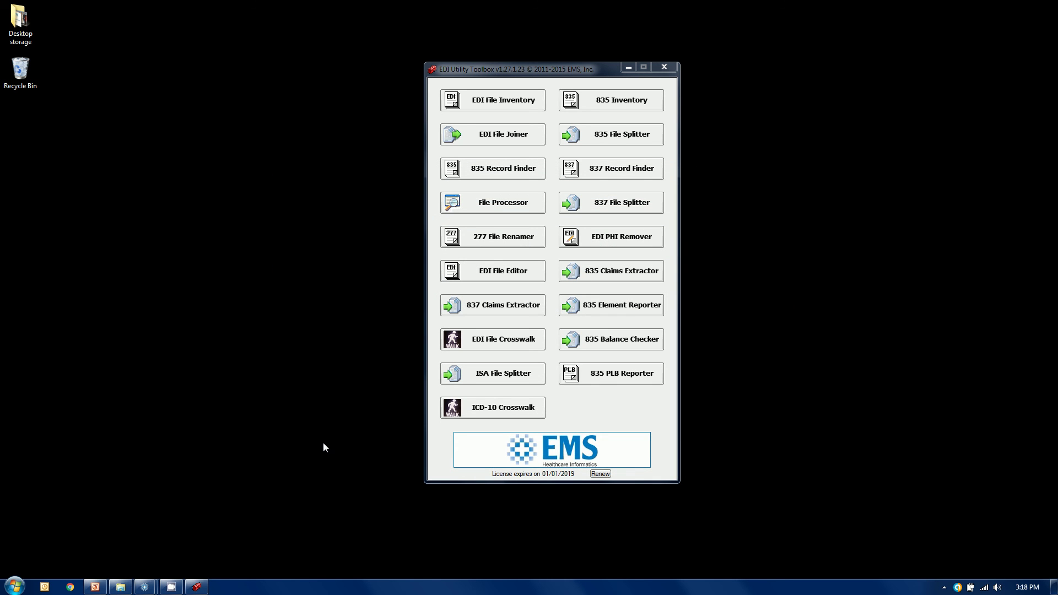
- Open the Extracted folder to confirm the single _K_AND_Z__SAMPLE_Professional_837P.txt file
{"action": "mouse_move", "coordinate": [114, 591]}
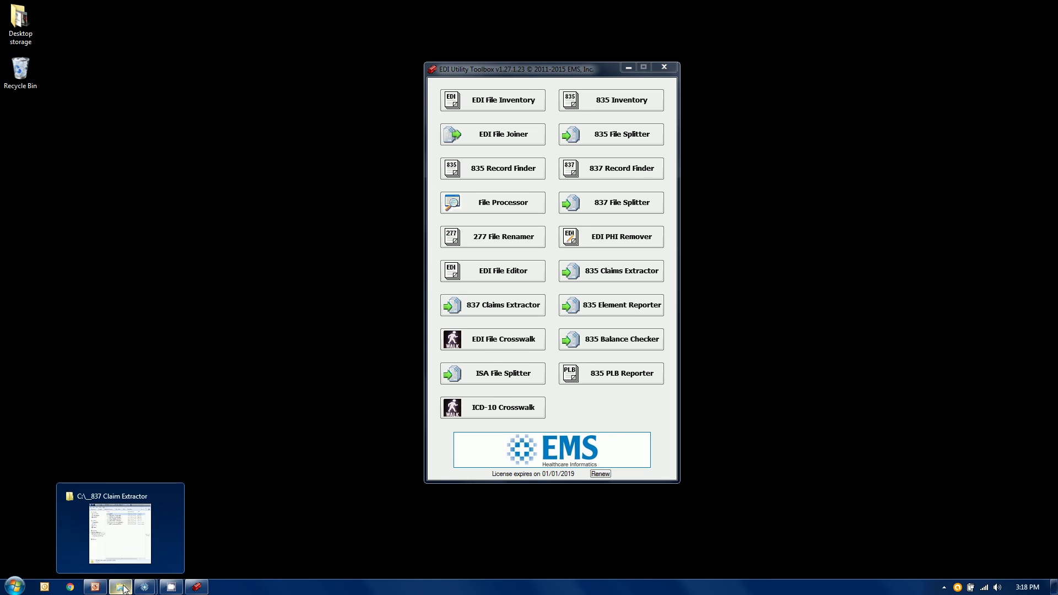
{"action": "left_click", "coordinate": [107, 516]}
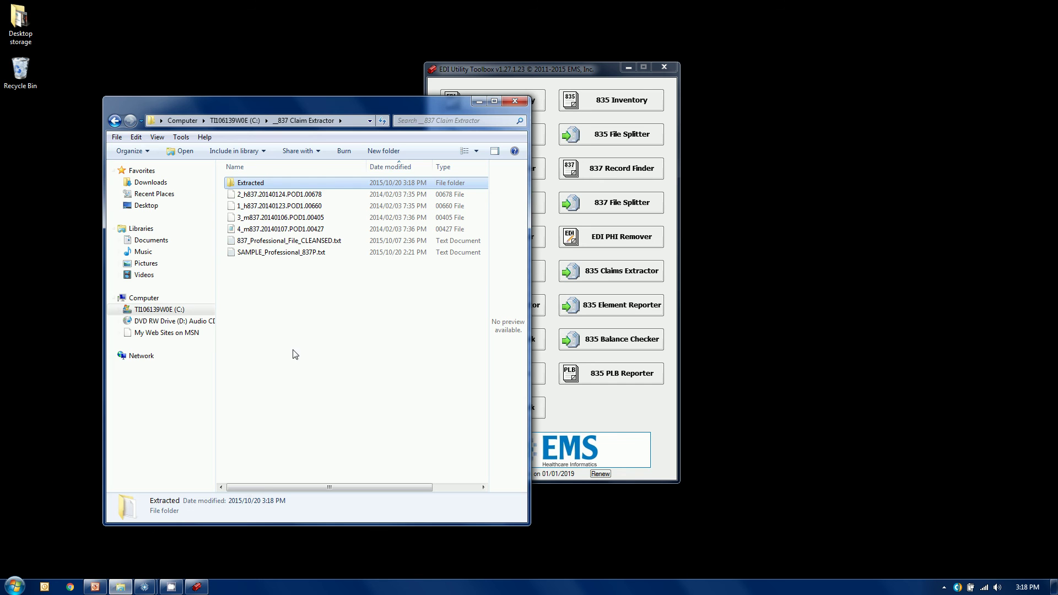
{"action": "double_click", "coordinate": [248, 185]}
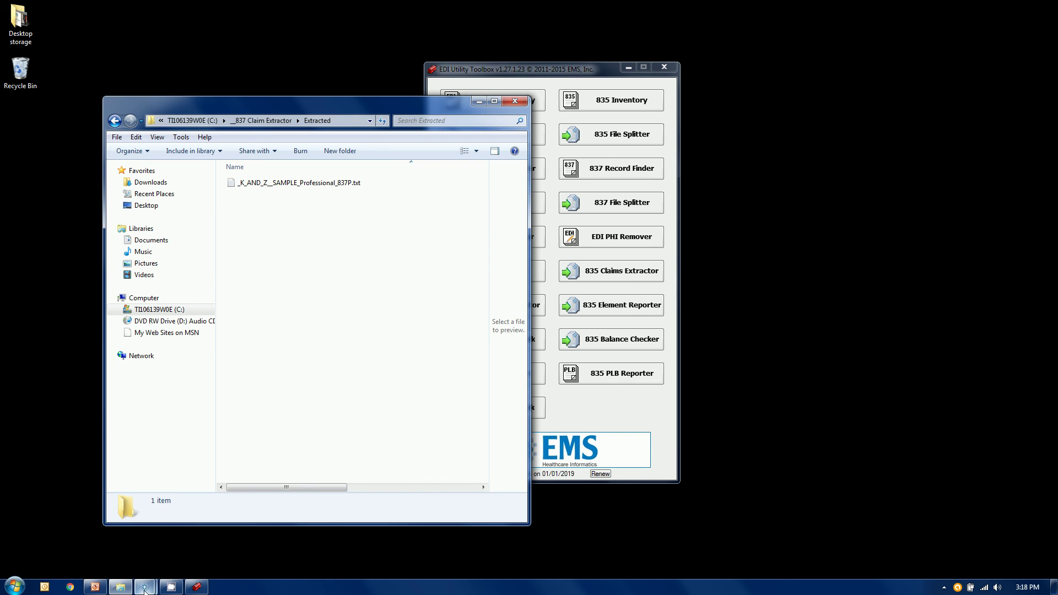
{"action": "mouse_move", "coordinate": [145, 587]}
{"action": "left_click", "coordinate": [205, 524]}
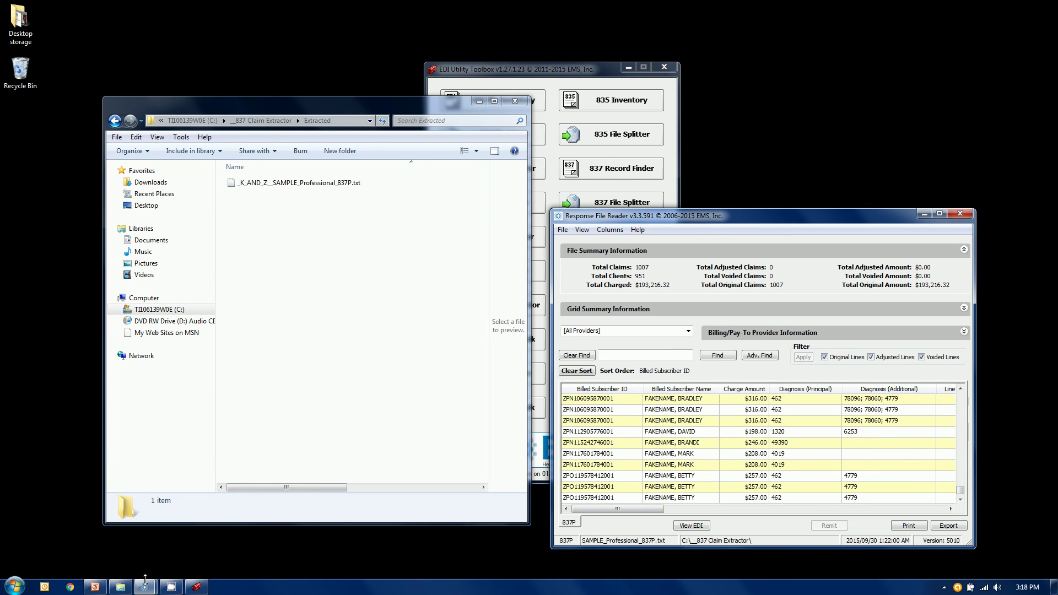
- Bring the second Response File Reader forward and minimize Explorer and the toolbox
{"action": "mouse_move", "coordinate": [145, 586]}
{"action": "left_click", "coordinate": [150, 562]}
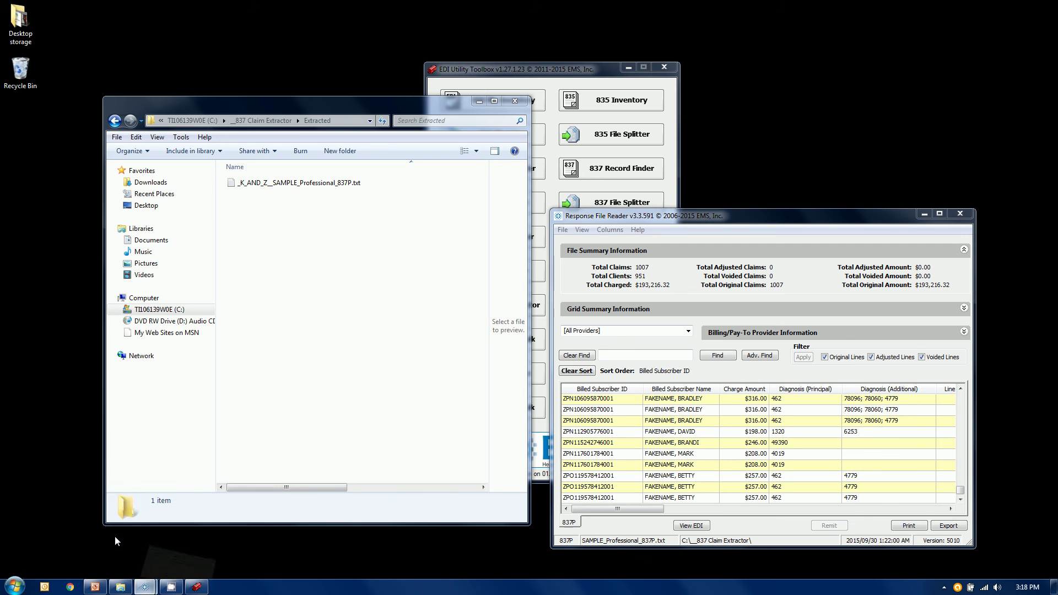
{"action": "left_click", "coordinate": [149, 231]}
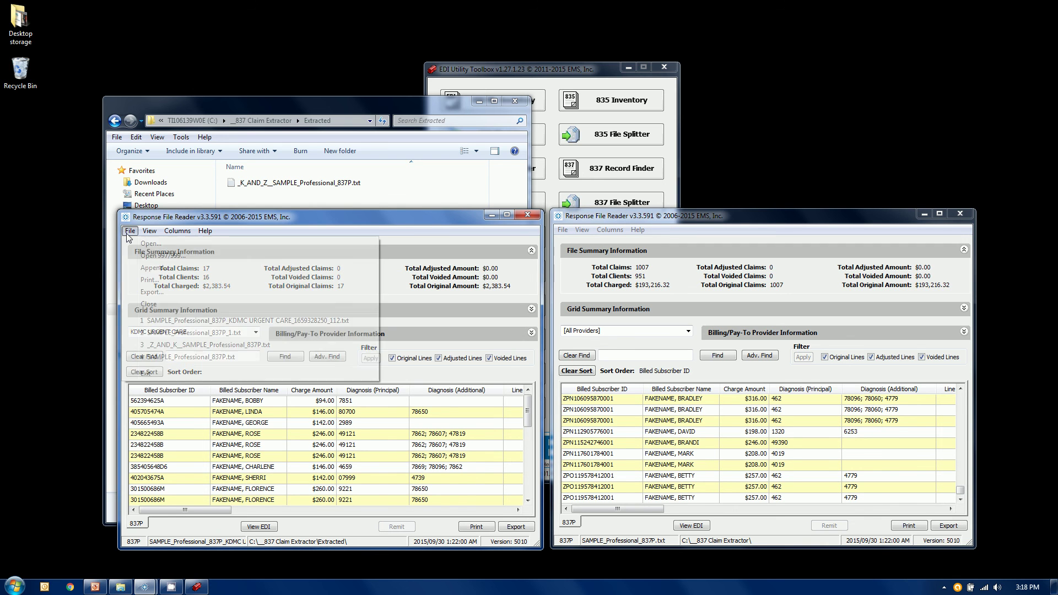
{"action": "left_click", "coordinate": [477, 102]}
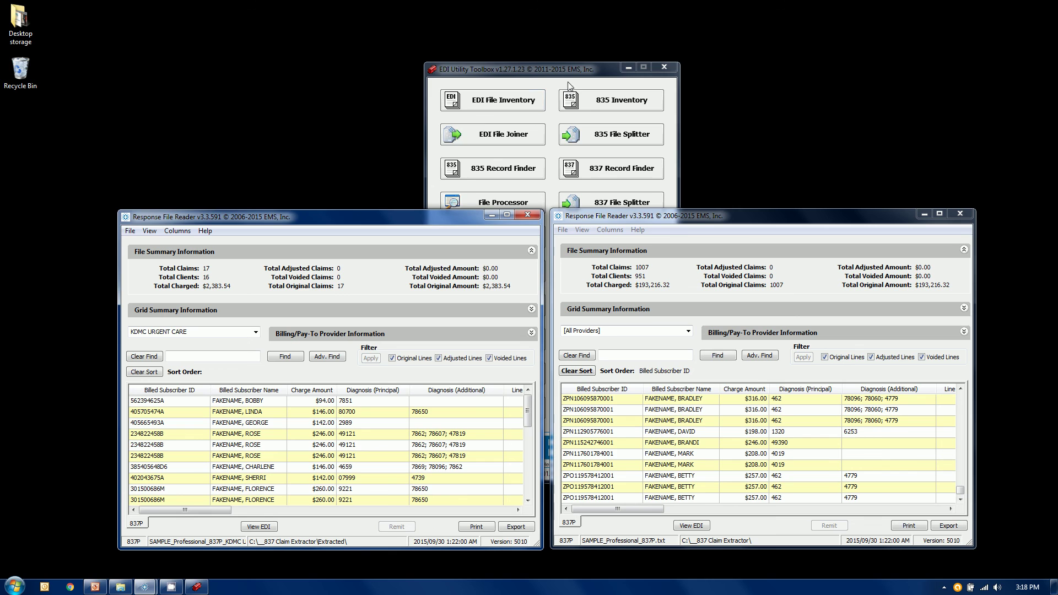
{"action": "left_click", "coordinate": [629, 67]}
- Load _K_AND_Z__SAMPLE_Professional_837P.txt and scroll its 99 claims totalling $18,497.54
{"action": "left_click", "coordinate": [130, 231]}
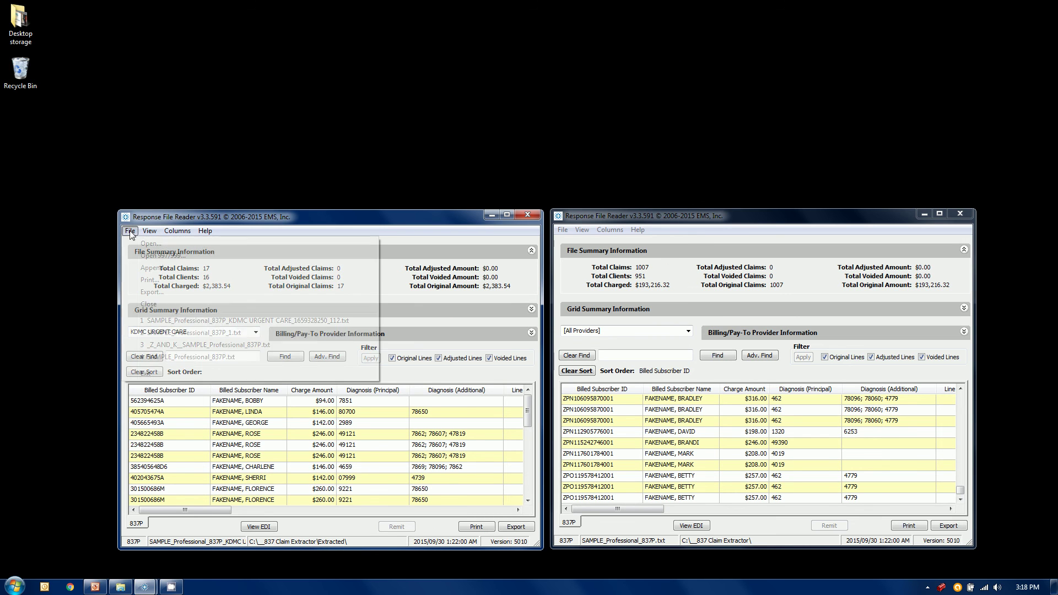
{"action": "left_click", "coordinate": [147, 243]}
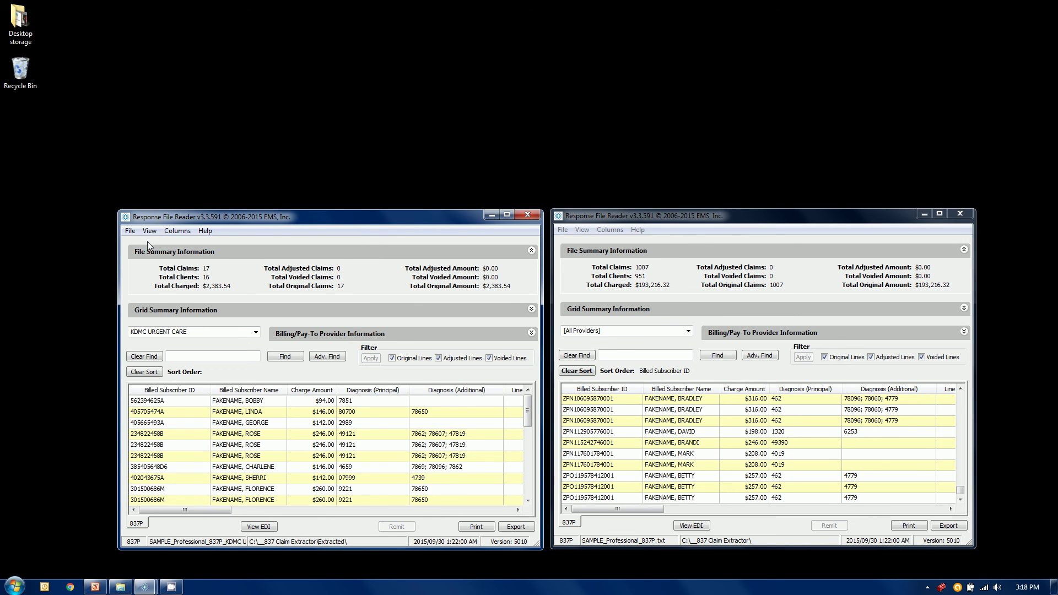
{"action": "left_click", "coordinate": [228, 291]}
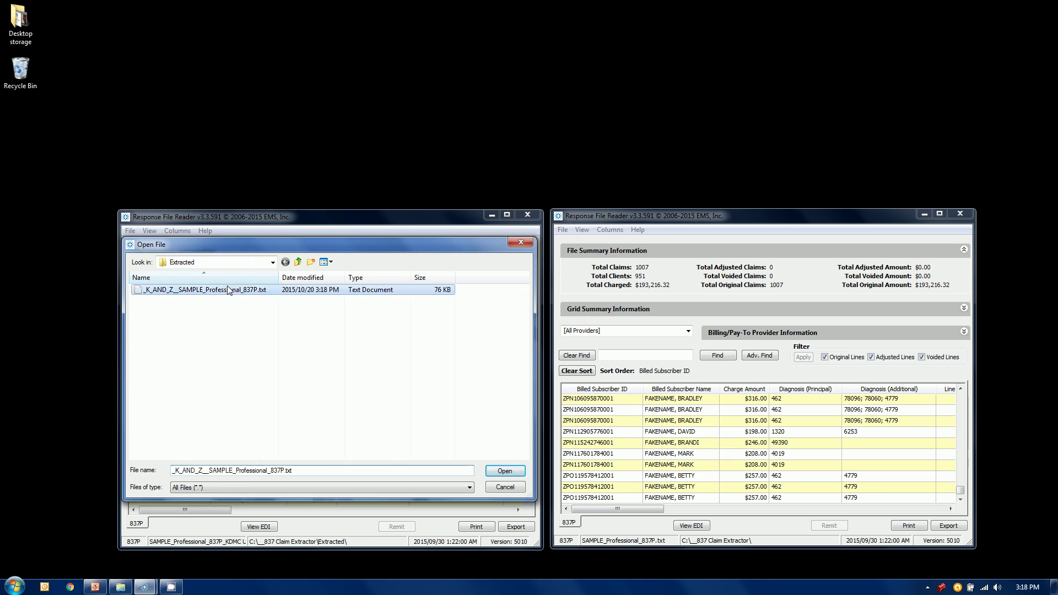
{"action": "left_click", "coordinate": [507, 469]}
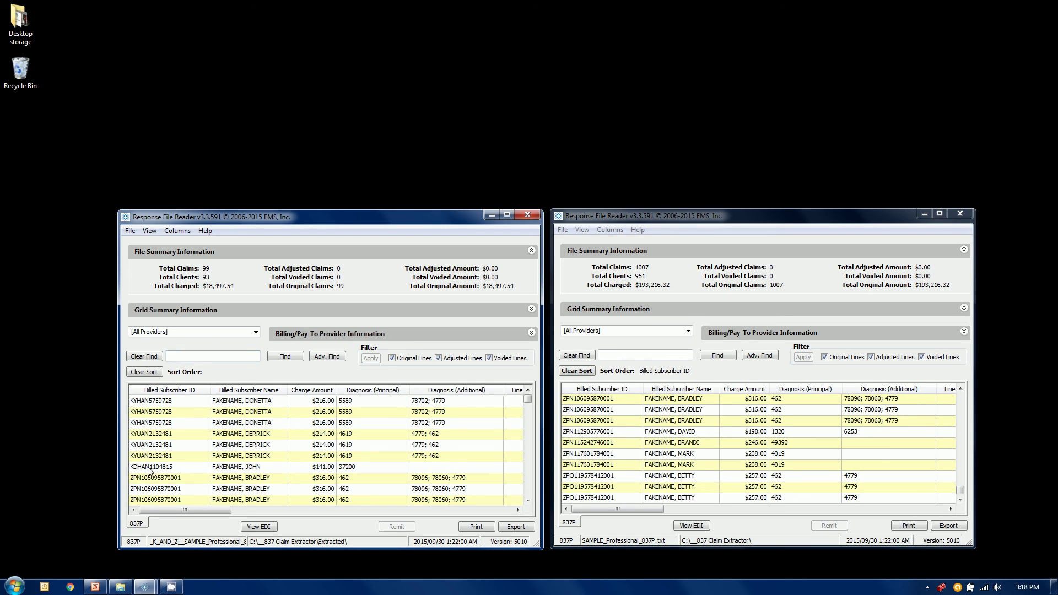
{"action": "left_click_drag", "start_coordinate": [530, 399], "coordinate": [530, 500]}
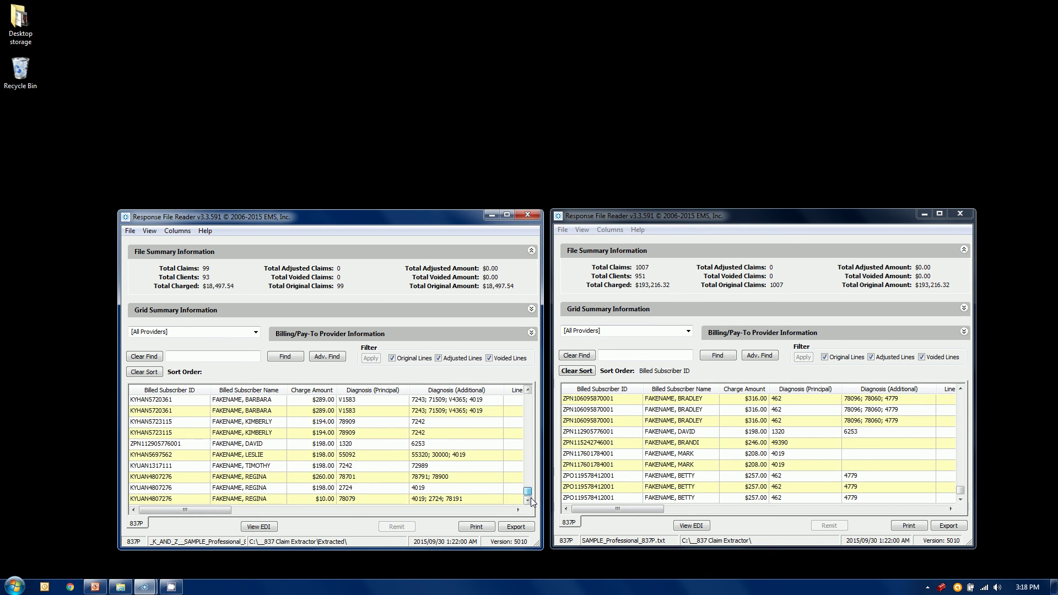